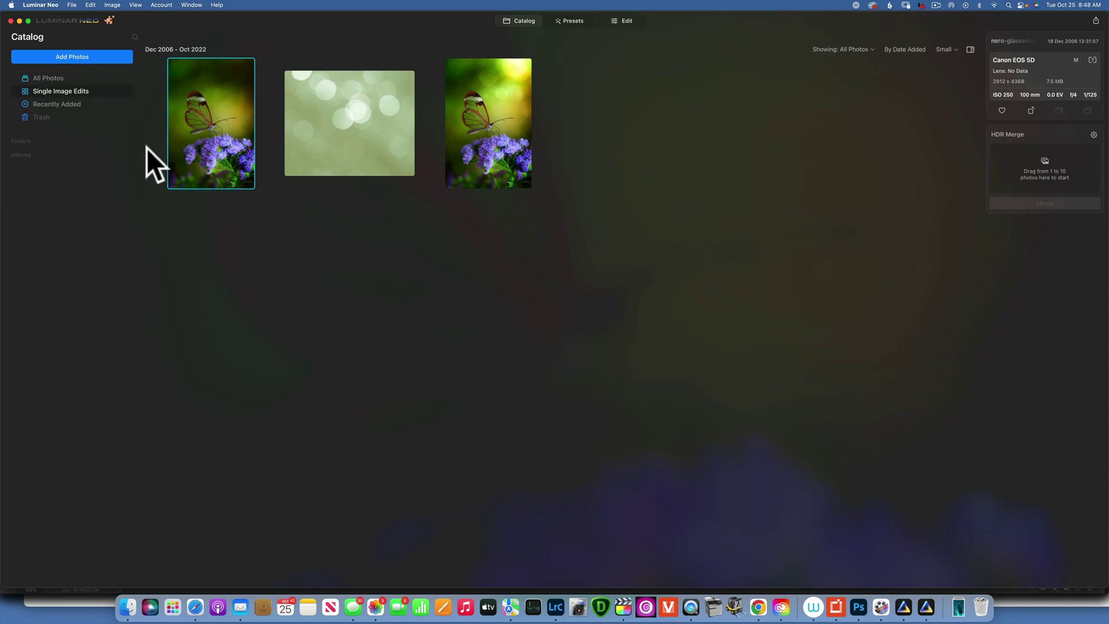
# Compare the first and third butterfly photos full-size, then open the first in Edit
pyautogui.doubleClick(194, 135)
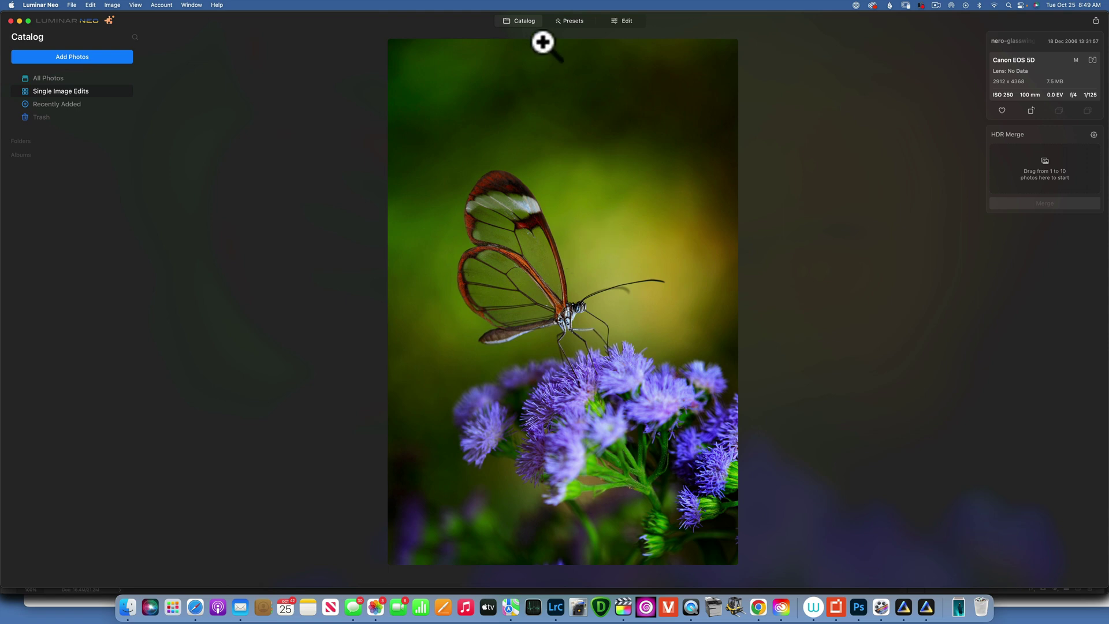
pyautogui.click(529, 19)
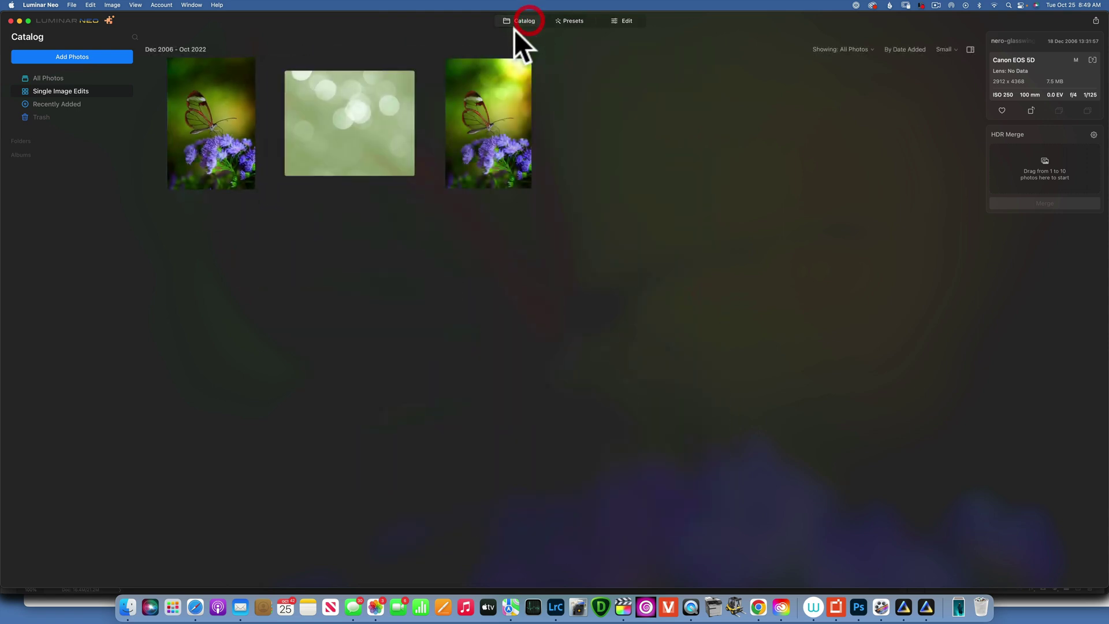
pyautogui.doubleClick(505, 109)
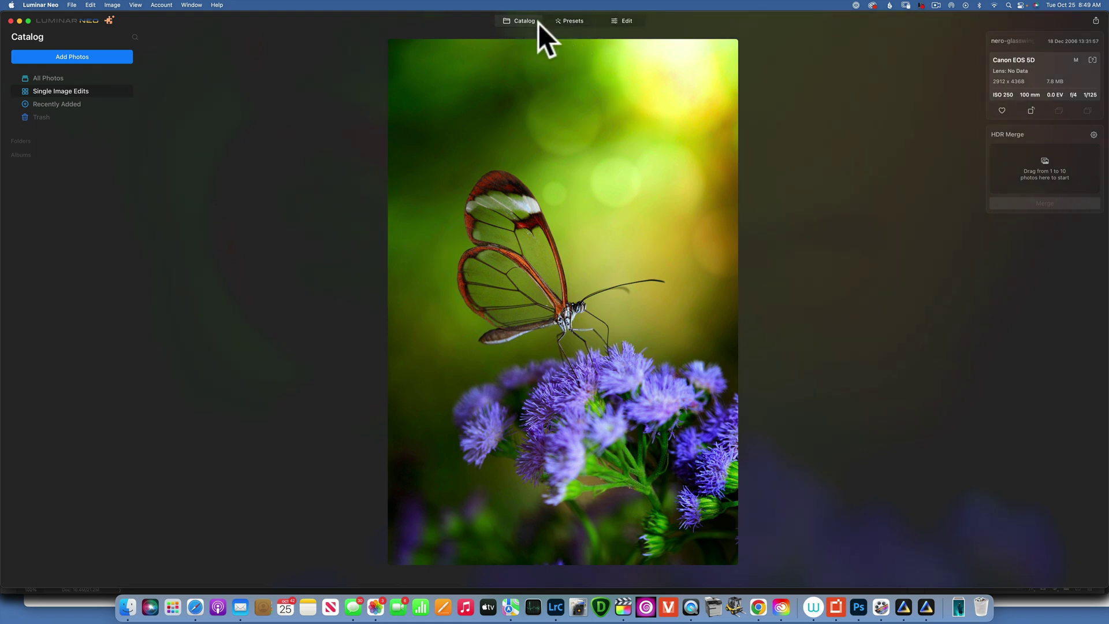
pyautogui.click(519, 18)
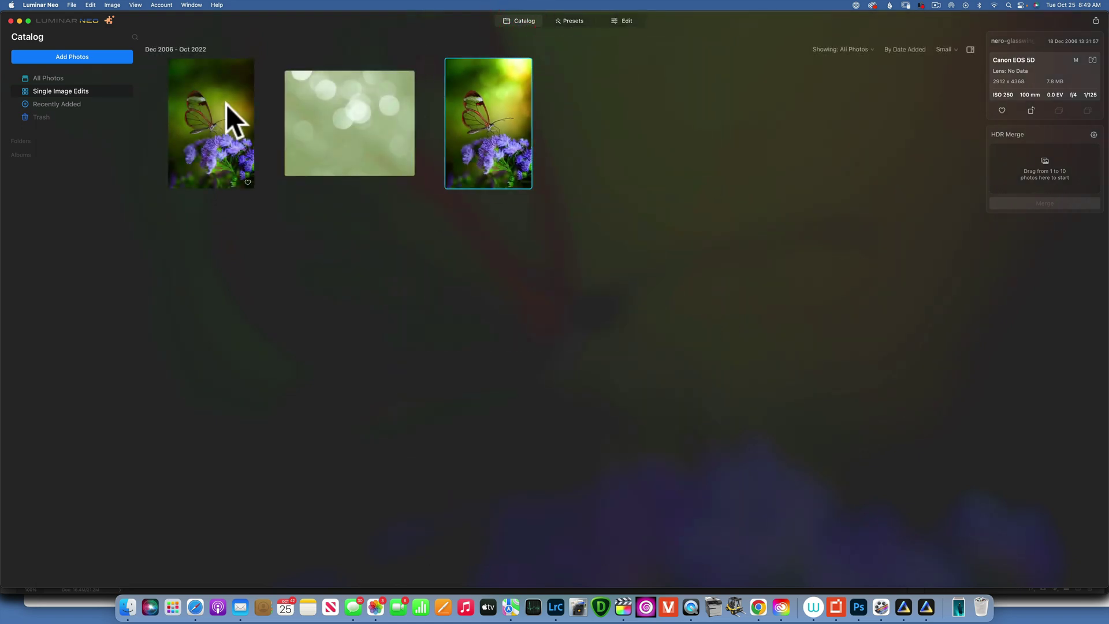
pyautogui.doubleClick(227, 104)
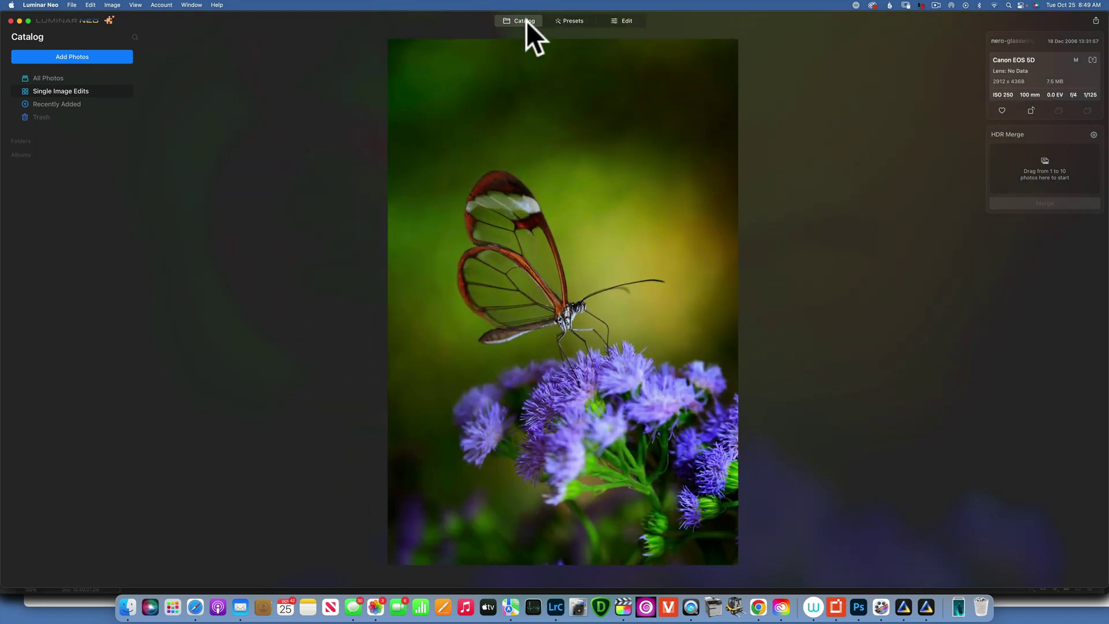
pyautogui.click(524, 21)
pyautogui.doubleClick(491, 107)
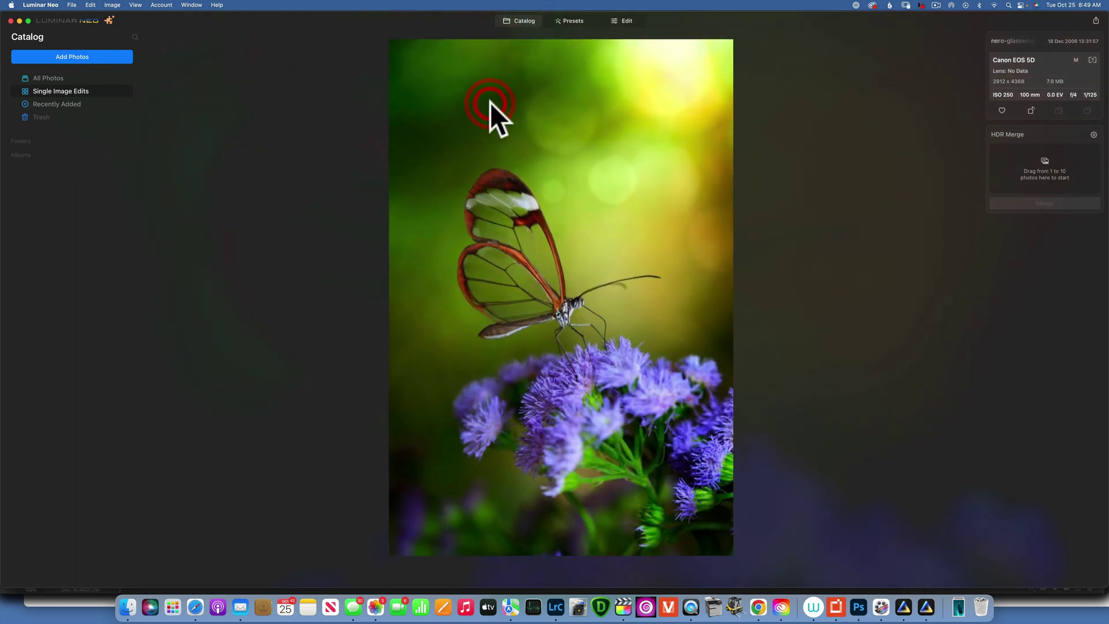
pyautogui.click(528, 21)
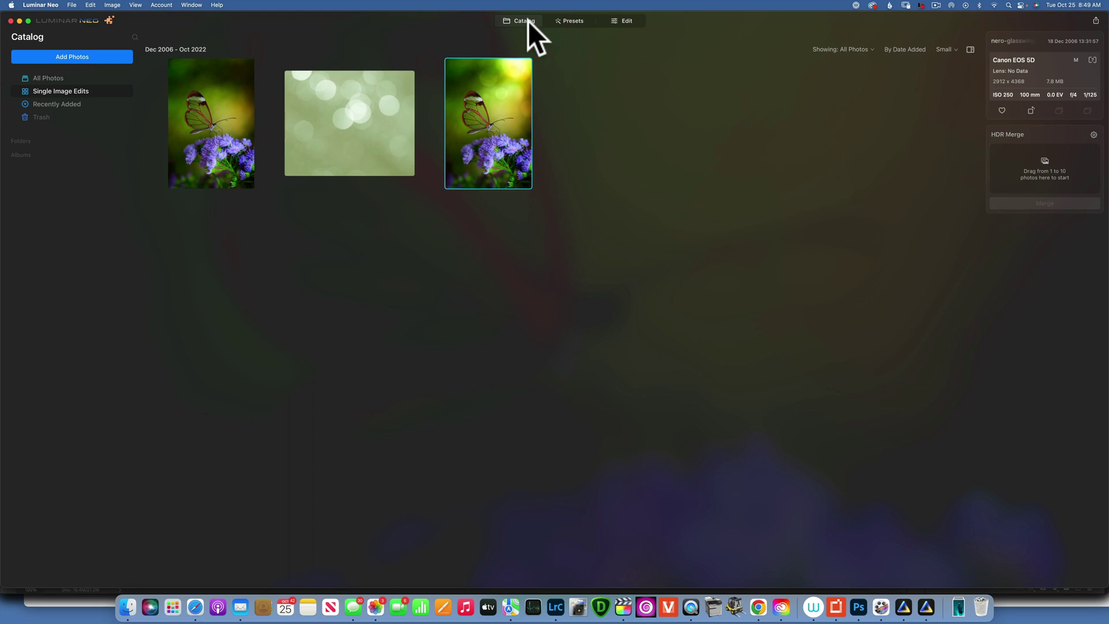
pyautogui.doubleClick(204, 108)
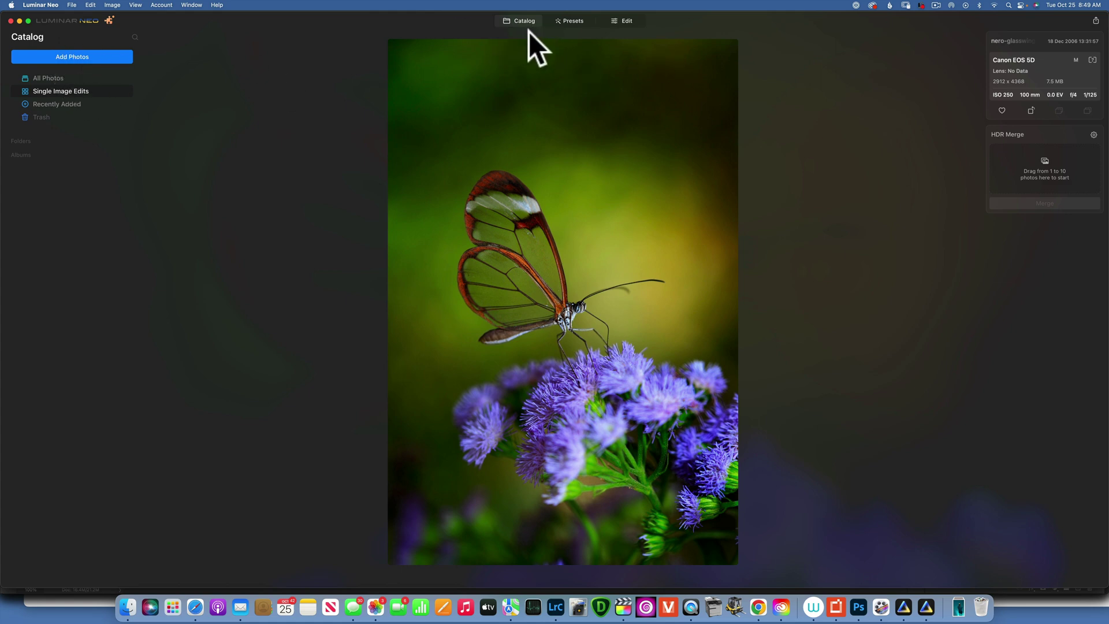
pyautogui.click(626, 21)
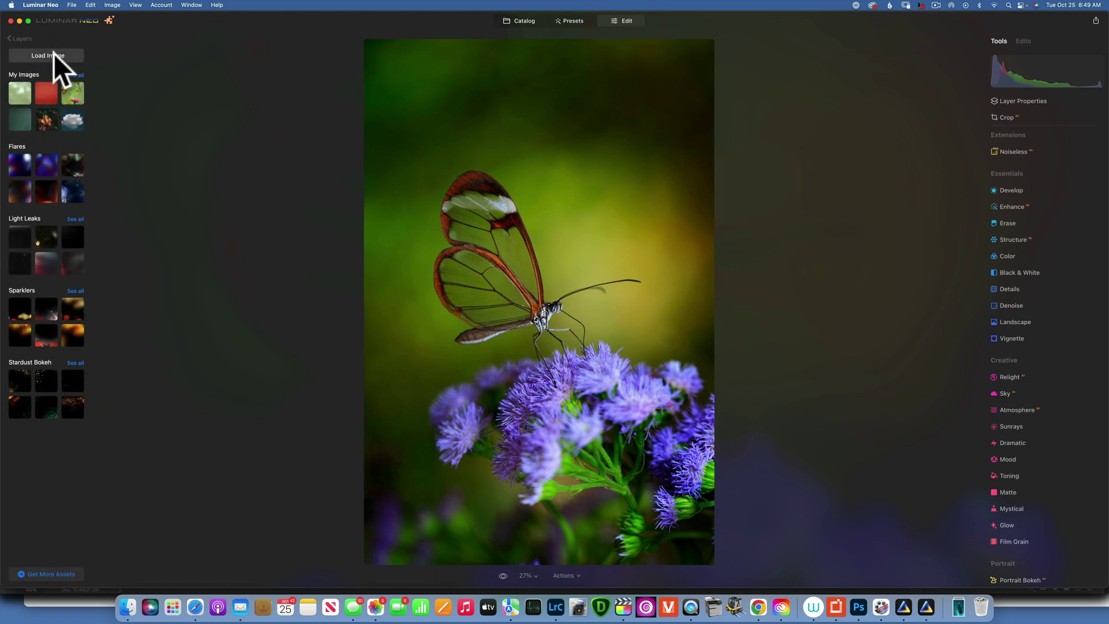
# Add the green bokeh image as a layer at 100 opacity, shifted up-right, in Screen mode
pyautogui.click(20, 88)
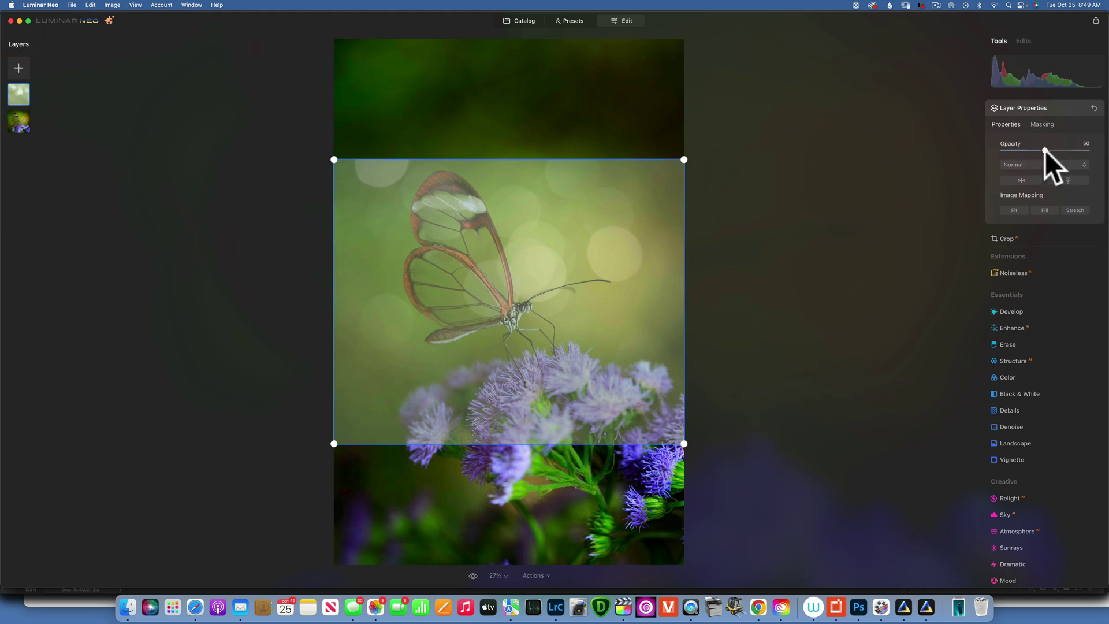
pyautogui.moveTo(1044, 150); pyautogui.dragTo(1081, 149)
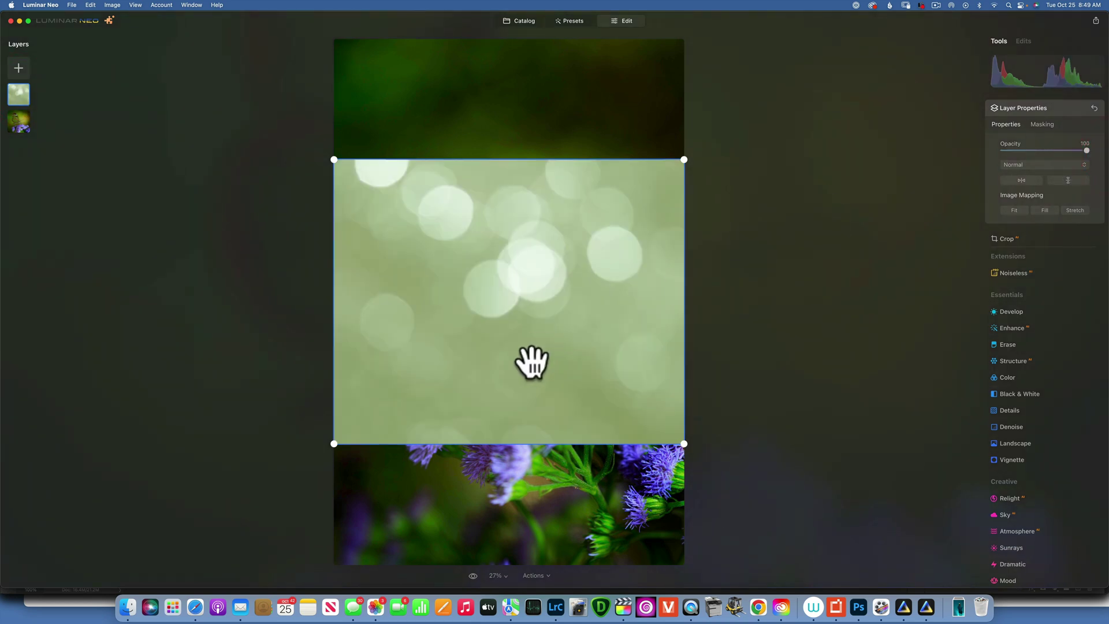
pyautogui.moveTo(512, 268); pyautogui.dragTo(548, 155)
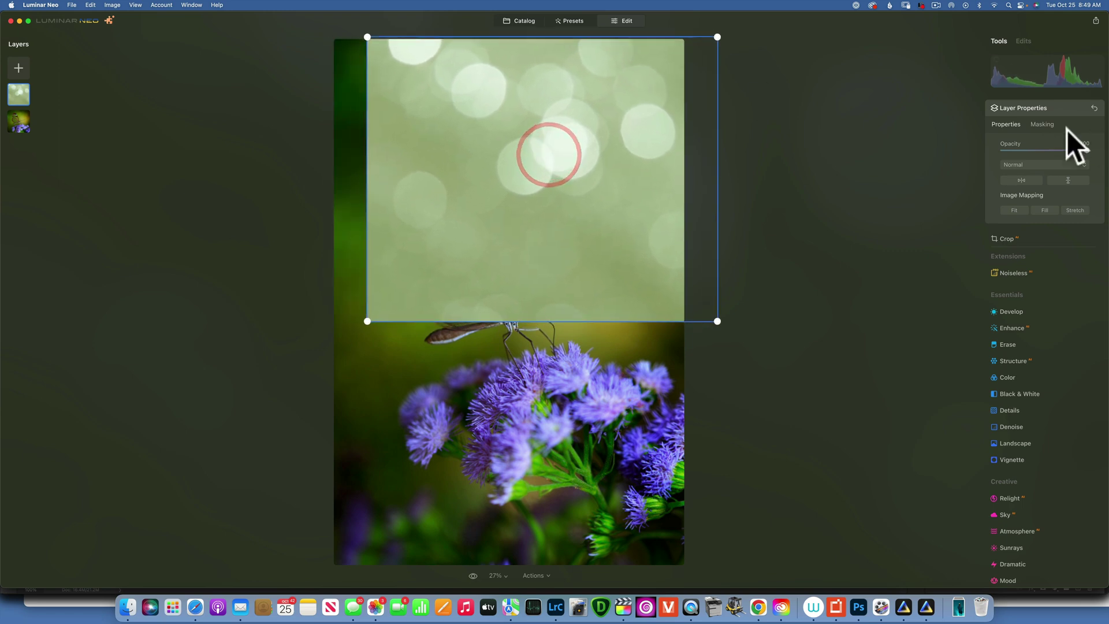
pyautogui.click(1032, 164)
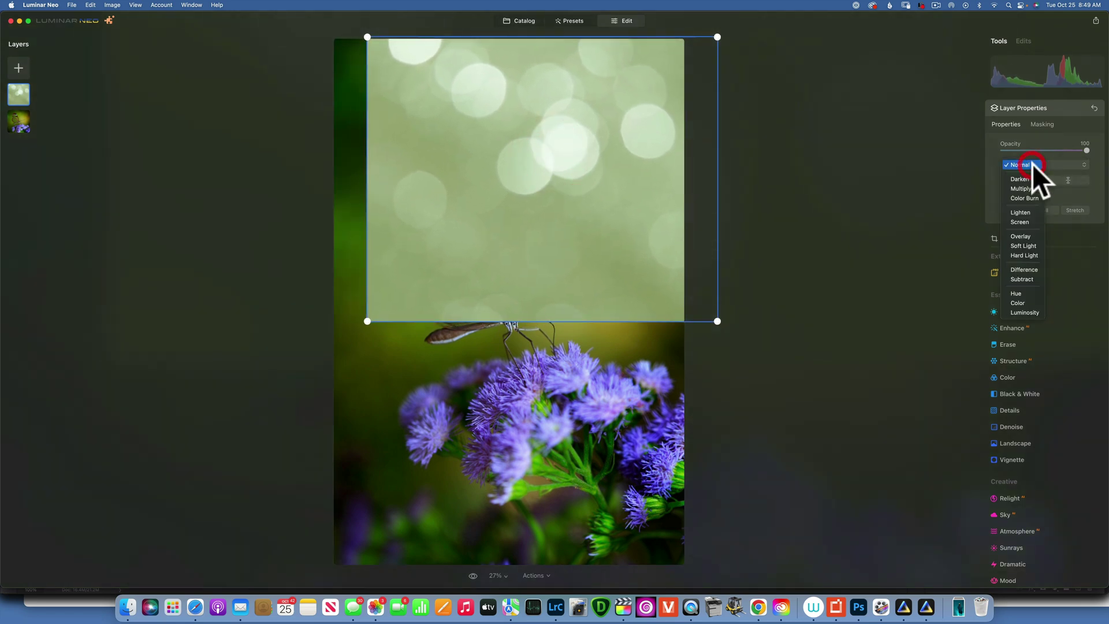
pyautogui.click(1027, 223)
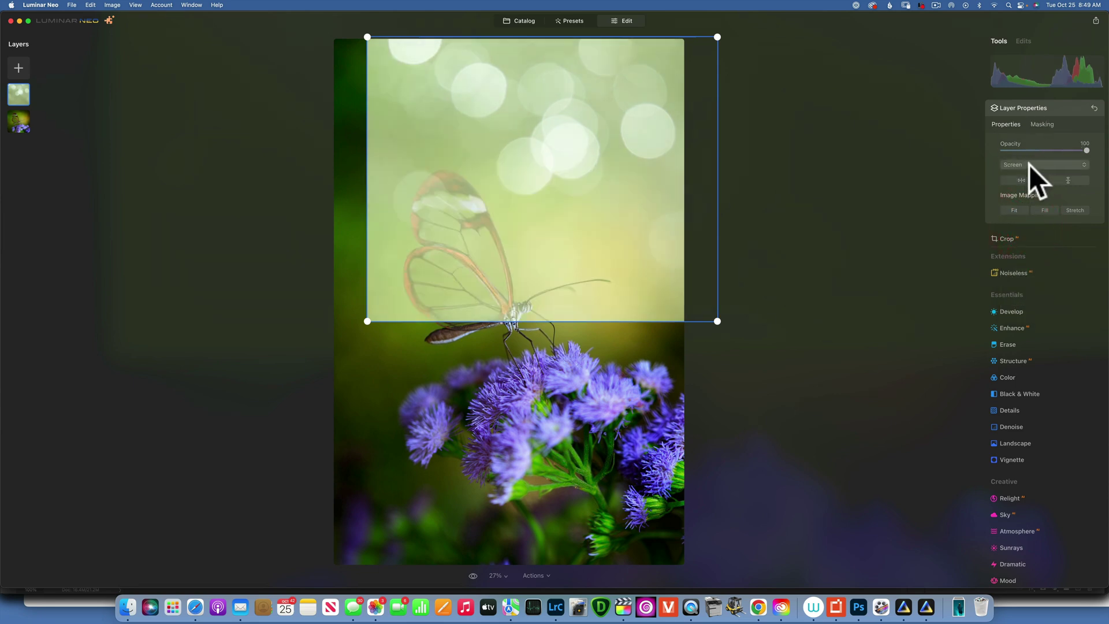
# Mask the bokeh layer with an inverted radial gradient centred toward the upper right
pyautogui.click(1043, 125)
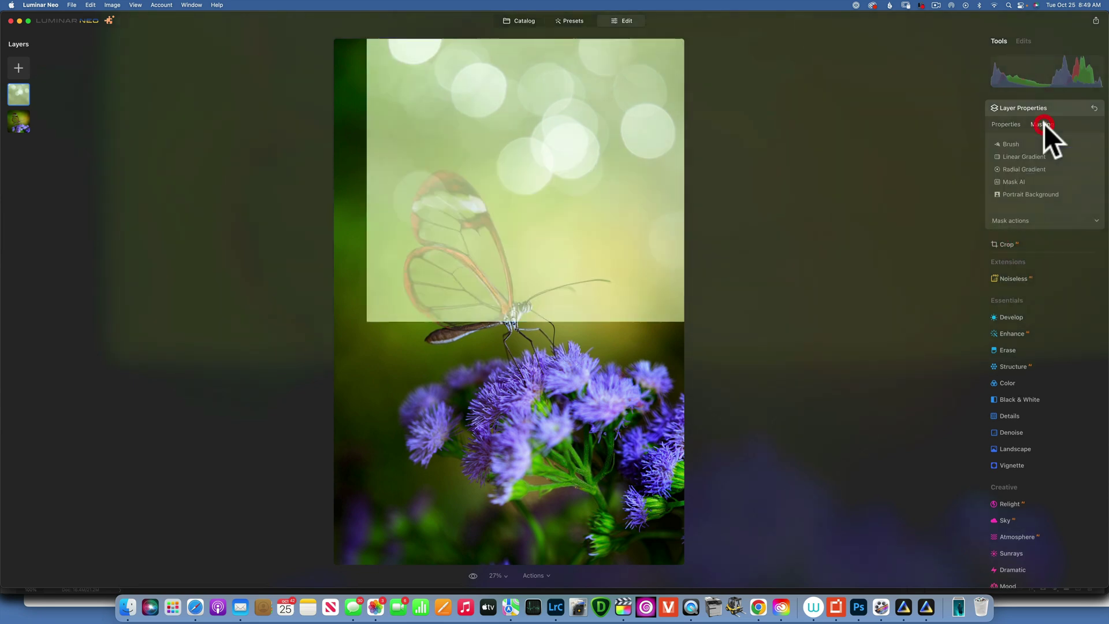
pyautogui.click(1035, 167)
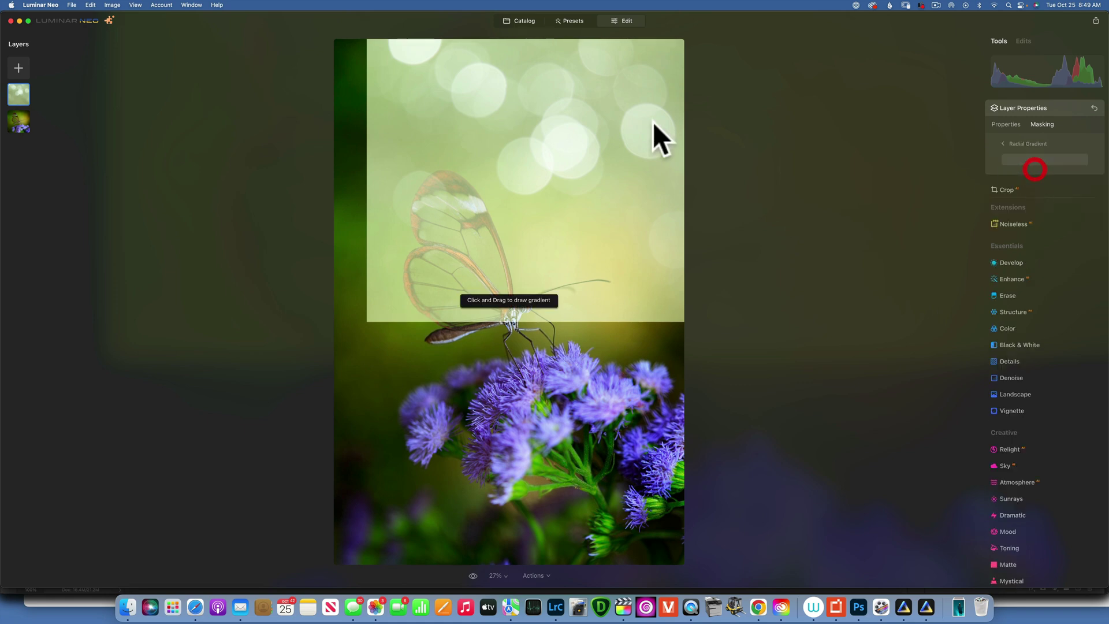
pyautogui.click(572, 120)
pyautogui.moveTo(624, 110)
pyautogui.mouseDown()
pyautogui.moveTo(703, 141)
pyautogui.moveTo(674, 124)
pyautogui.moveTo(619, 121)
pyautogui.moveTo(631, 119)
pyautogui.mouseUp()
pyautogui.click(908, 147)
pyautogui.click(1052, 158)
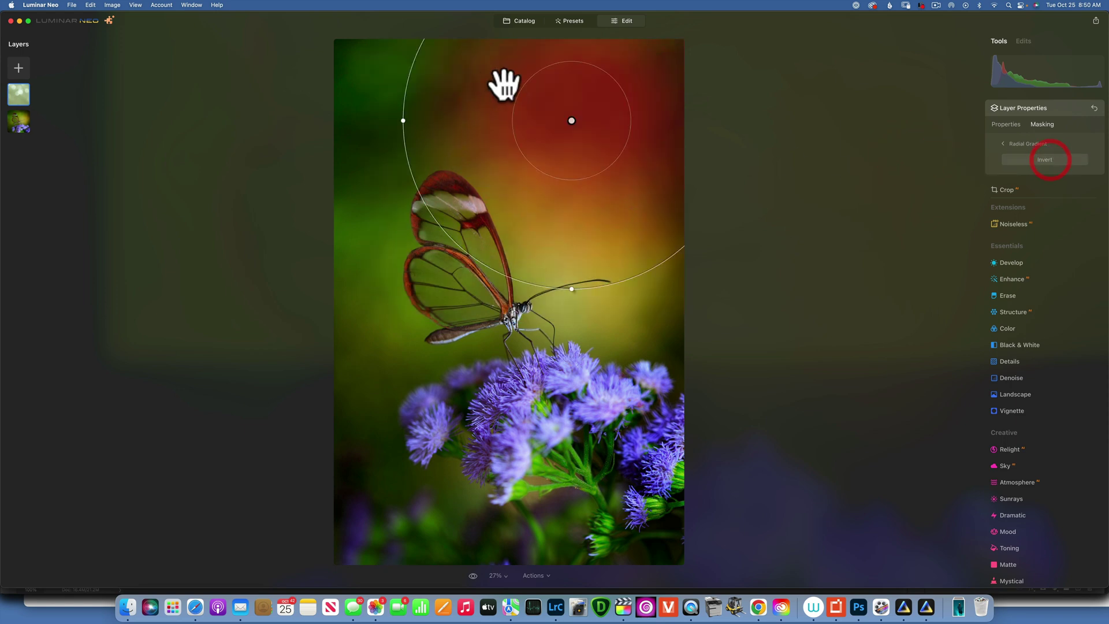
pyautogui.moveTo(571, 127); pyautogui.dragTo(597, 134)
pyautogui.click(1003, 123)
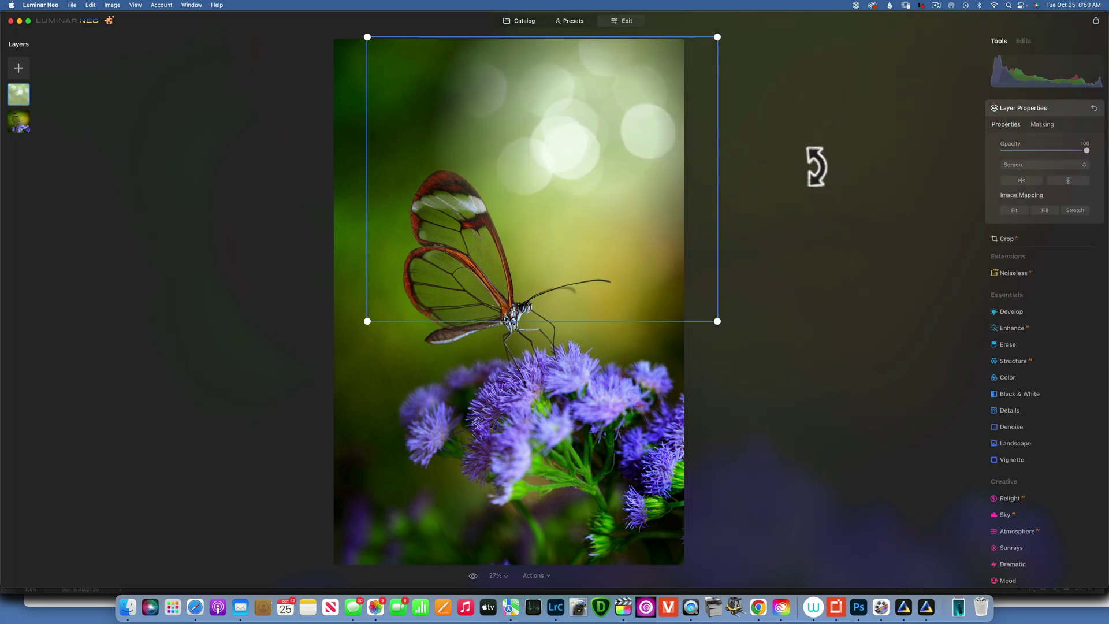
pyautogui.click(1031, 107)
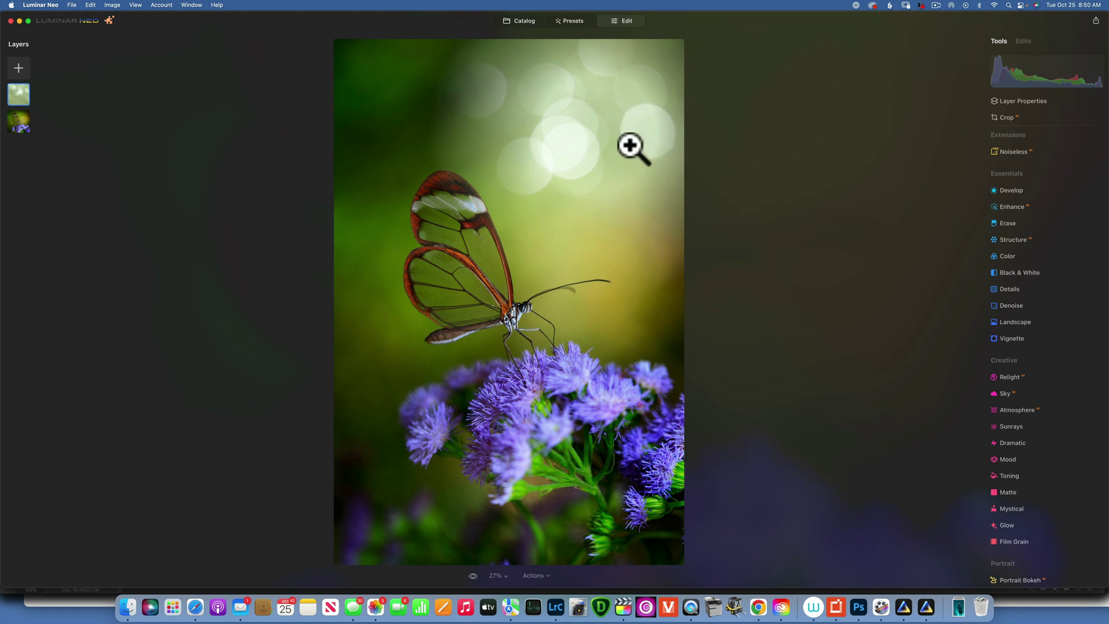
# Delete the bokeh image layer from the Layers panel
pyautogui.click(540, 574)
pyautogui.click(547, 562)
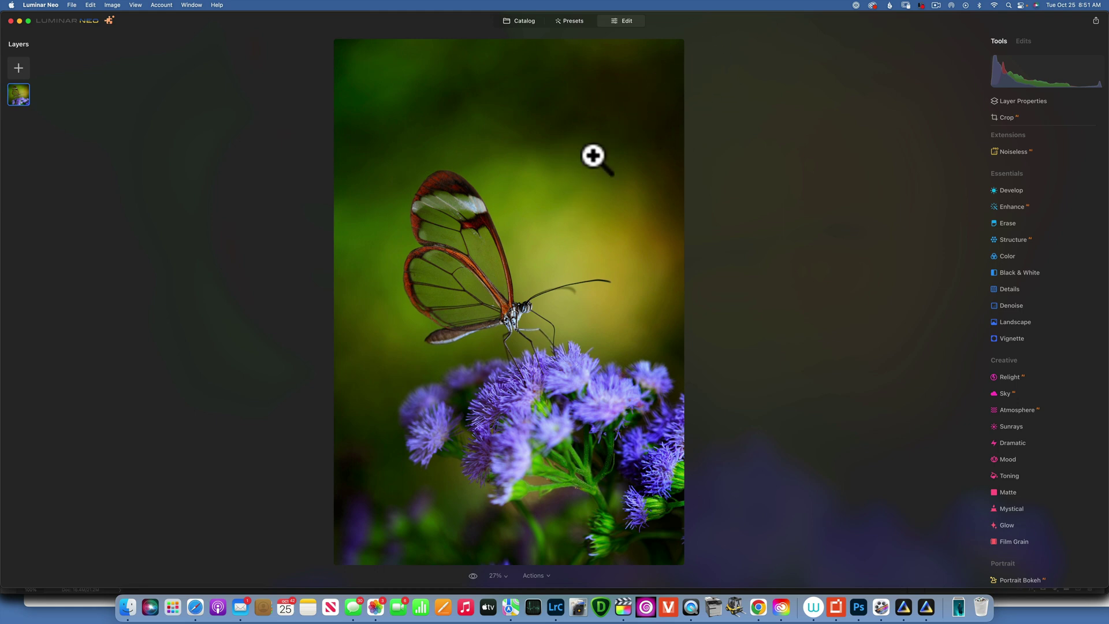
# Raise Develop Exposure to 1.30 and mask it with a linear gradient from the top-right corner
pyautogui.click(1011, 190)
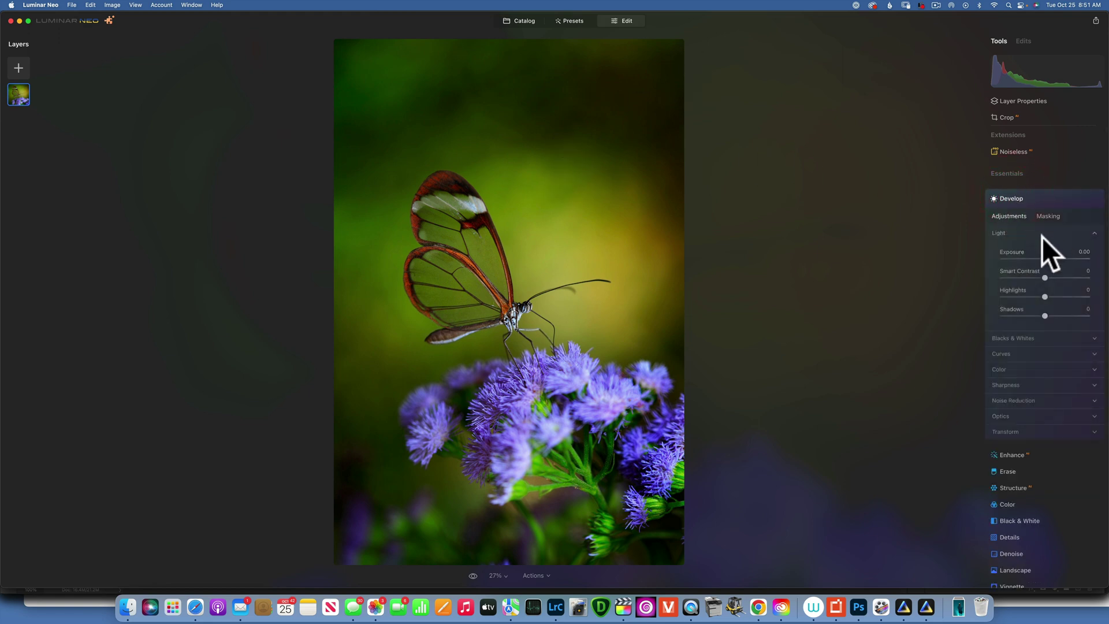
pyautogui.moveTo(1046, 258); pyautogui.dragTo(1057, 257)
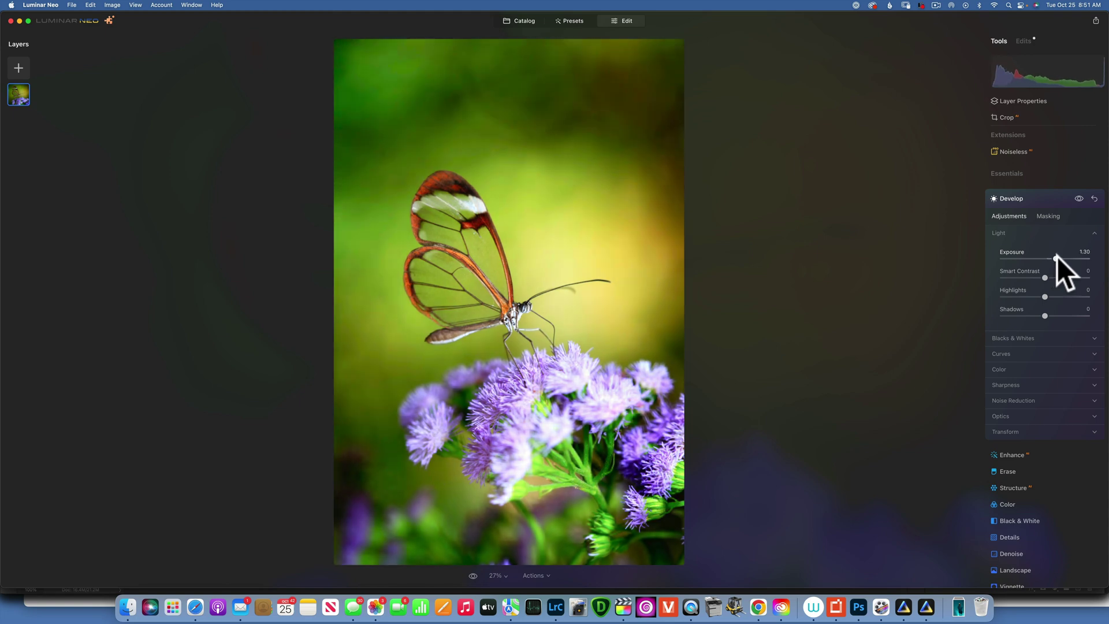
pyautogui.click(1048, 216)
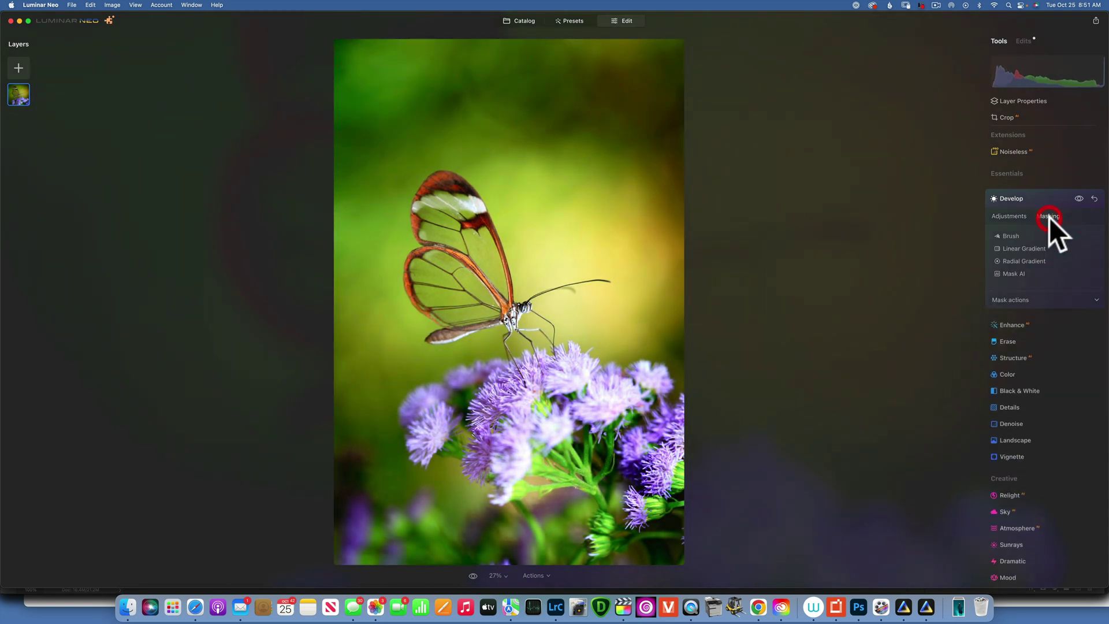
pyautogui.click(1028, 250)
pyautogui.moveTo(678, 39); pyautogui.dragTo(514, 219)
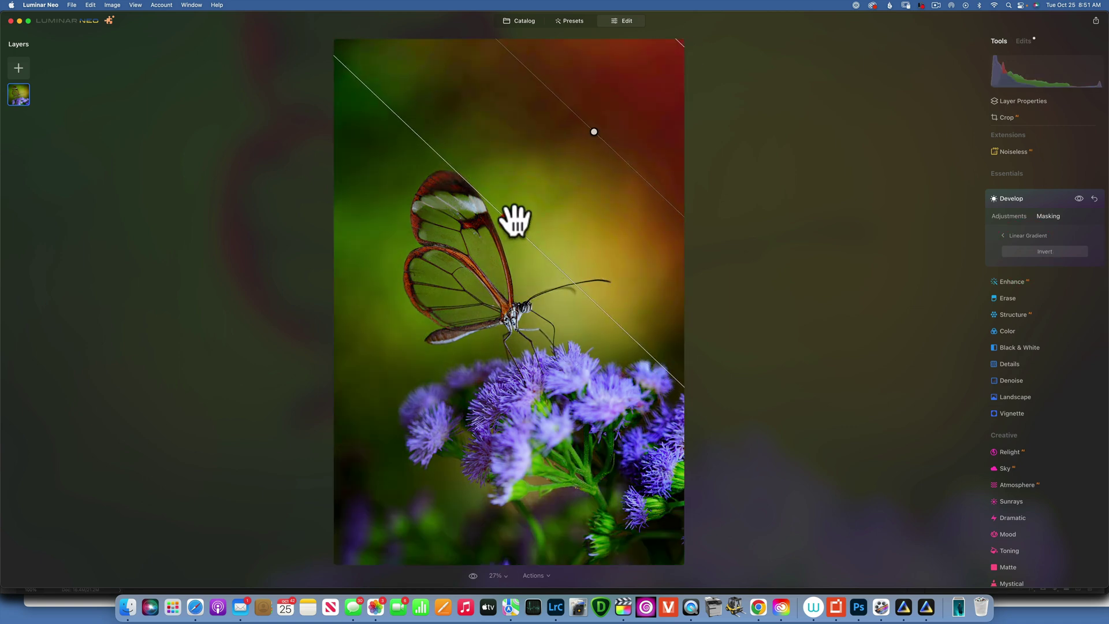
pyautogui.click(1017, 216)
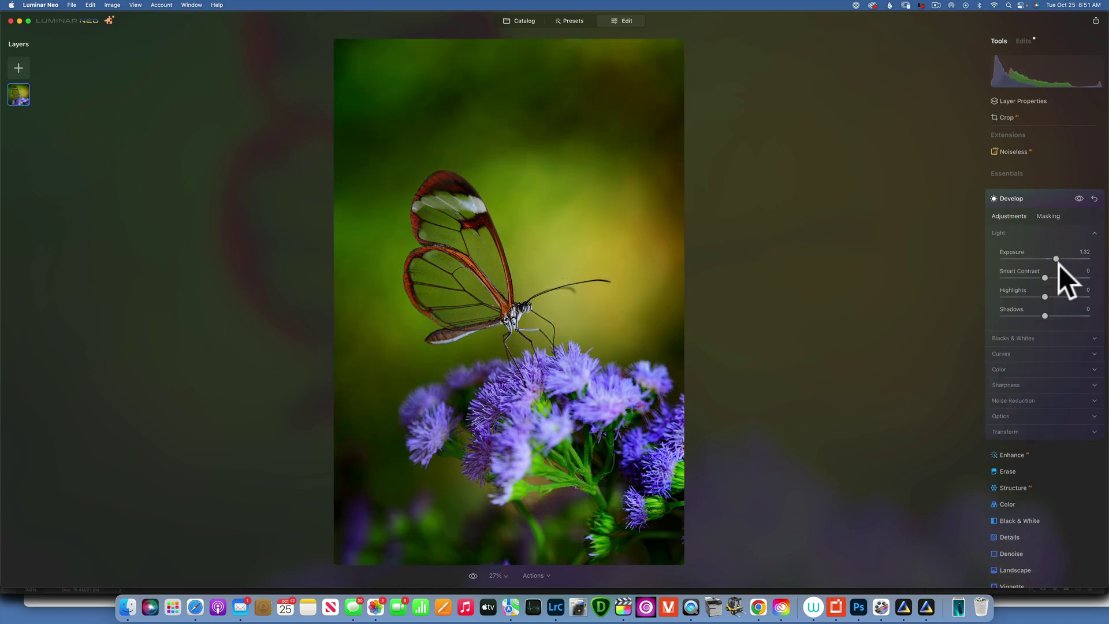
pyautogui.moveTo(1056, 259); pyautogui.dragTo(1067, 257)
# Raise the Develop adjustment's Exposure
pyautogui.click(1017, 196)
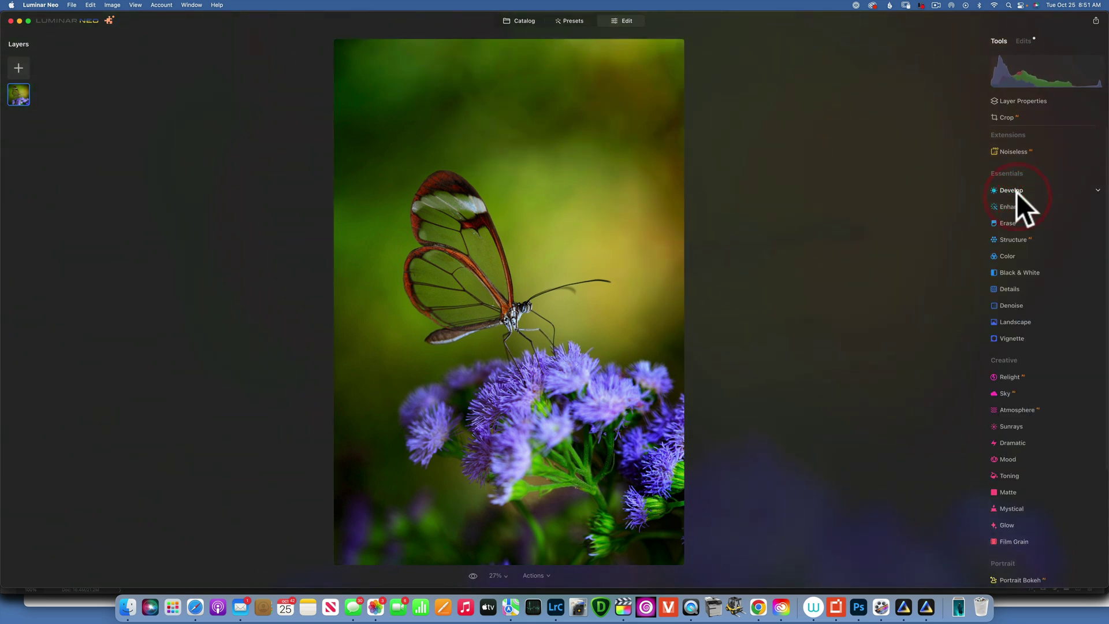
pyautogui.click(1017, 189)
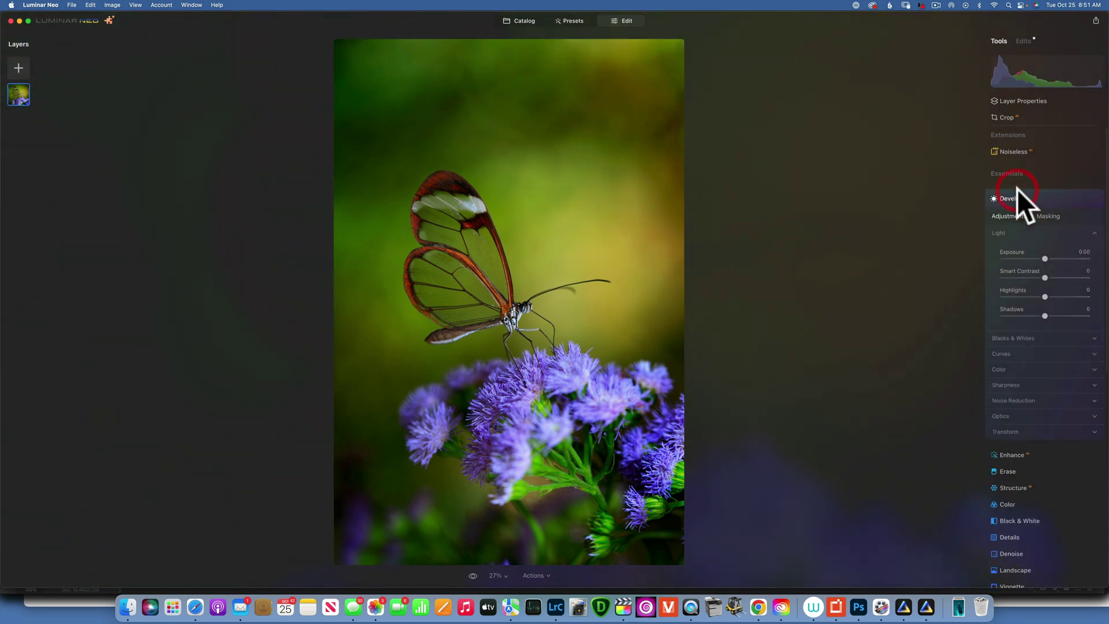
pyautogui.moveTo(1045, 258); pyautogui.dragTo(1055, 257)
# Draw a radial gradient mask, then shrink, move, stretch and rotate it toward the top-right
pyautogui.click(1048, 218)
pyautogui.click(1034, 259)
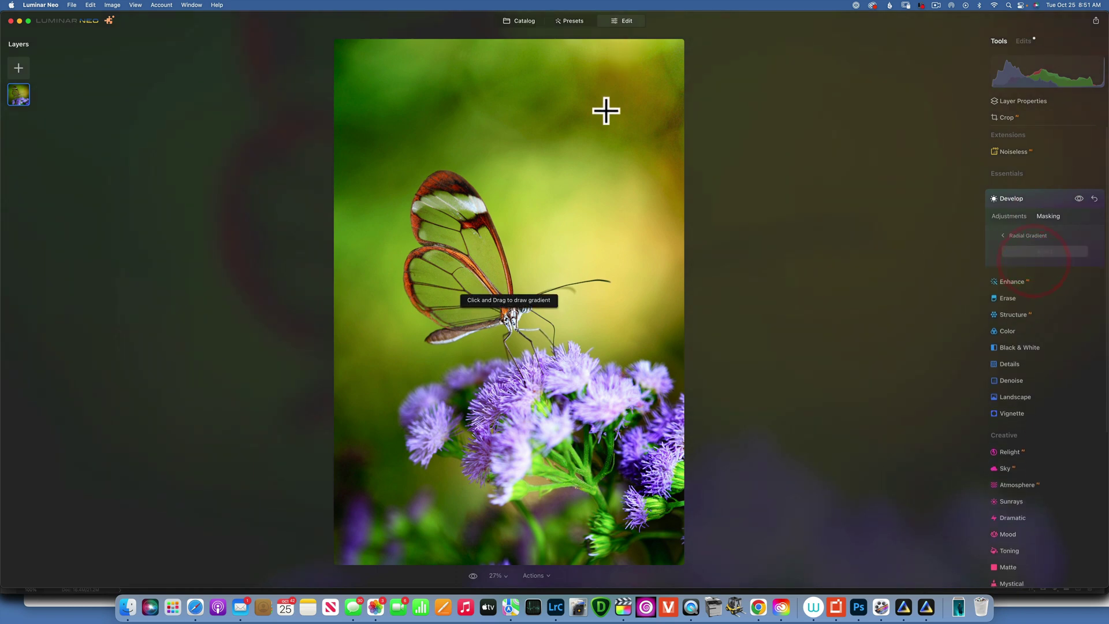
pyautogui.moveTo(605, 109); pyautogui.dragTo(665, 122)
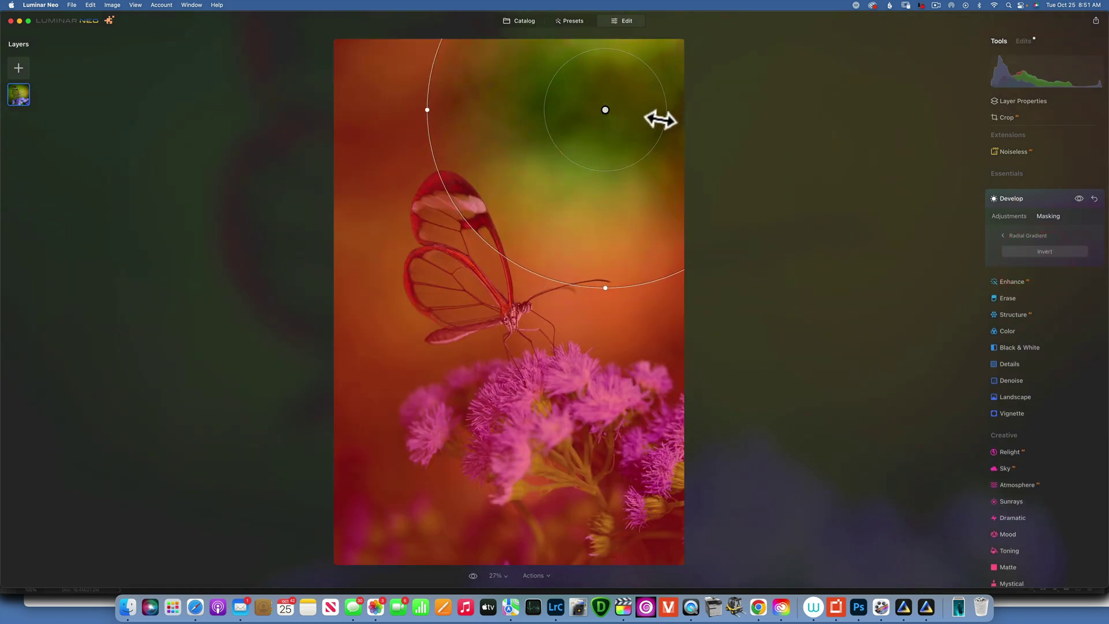
pyautogui.moveTo(443, 57); pyautogui.dragTo(468, 71)
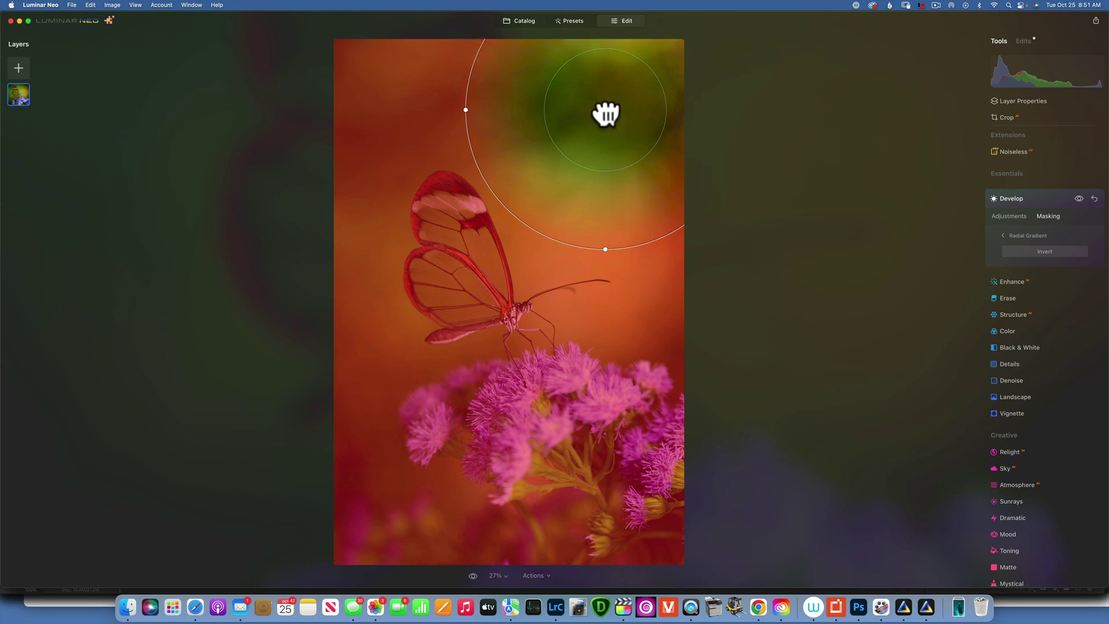
pyautogui.moveTo(605, 110); pyautogui.dragTo(663, 80)
pyautogui.moveTo(663, 219); pyautogui.dragTo(601, 277)
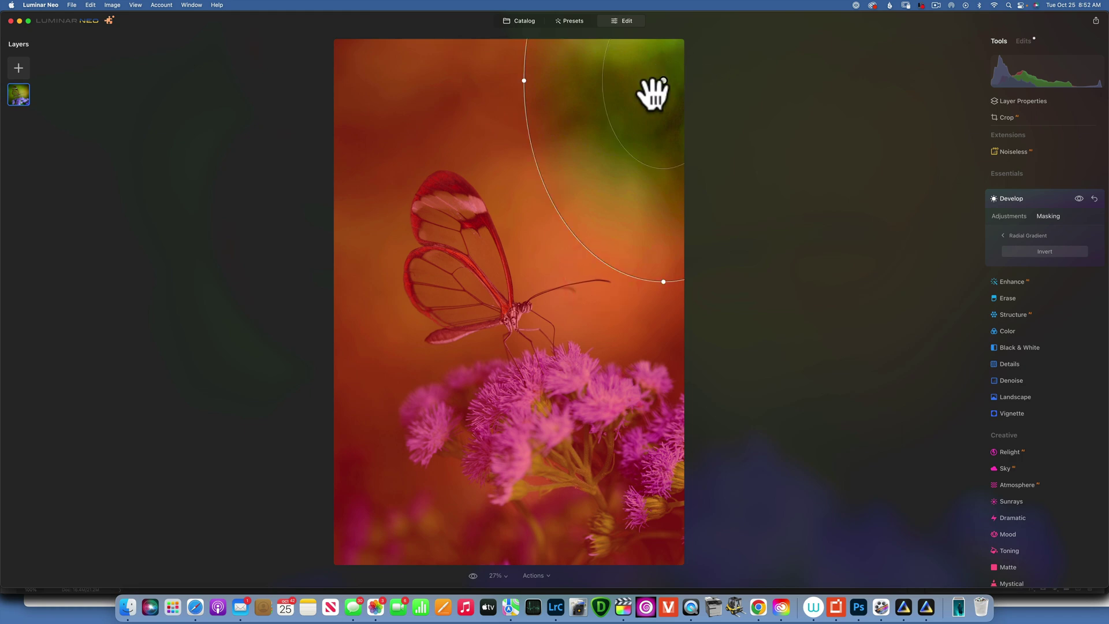
pyautogui.moveTo(664, 292); pyautogui.dragTo(474, 257)
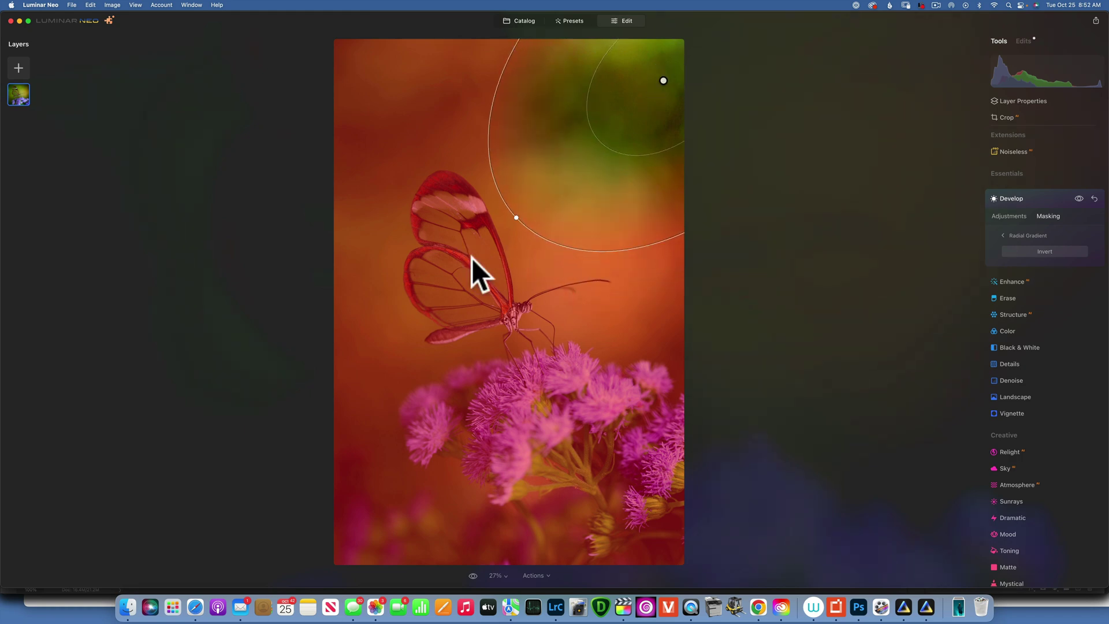
# Invert the radial mask and raise Exposure to 0.59 in the upper-right background
pyautogui.click(1048, 250)
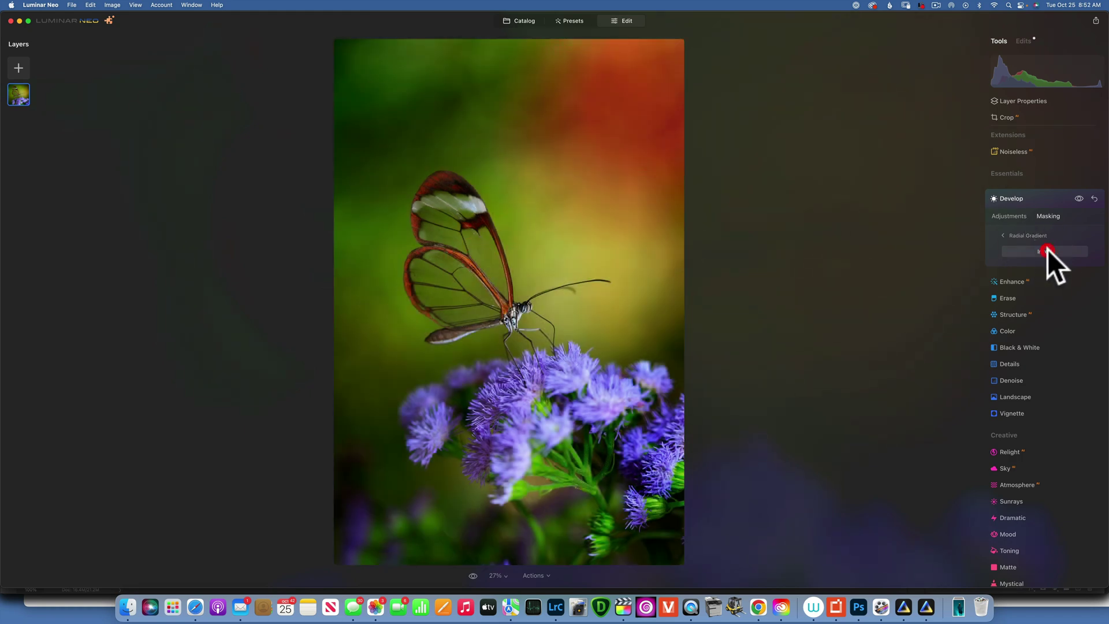
pyautogui.click(1007, 216)
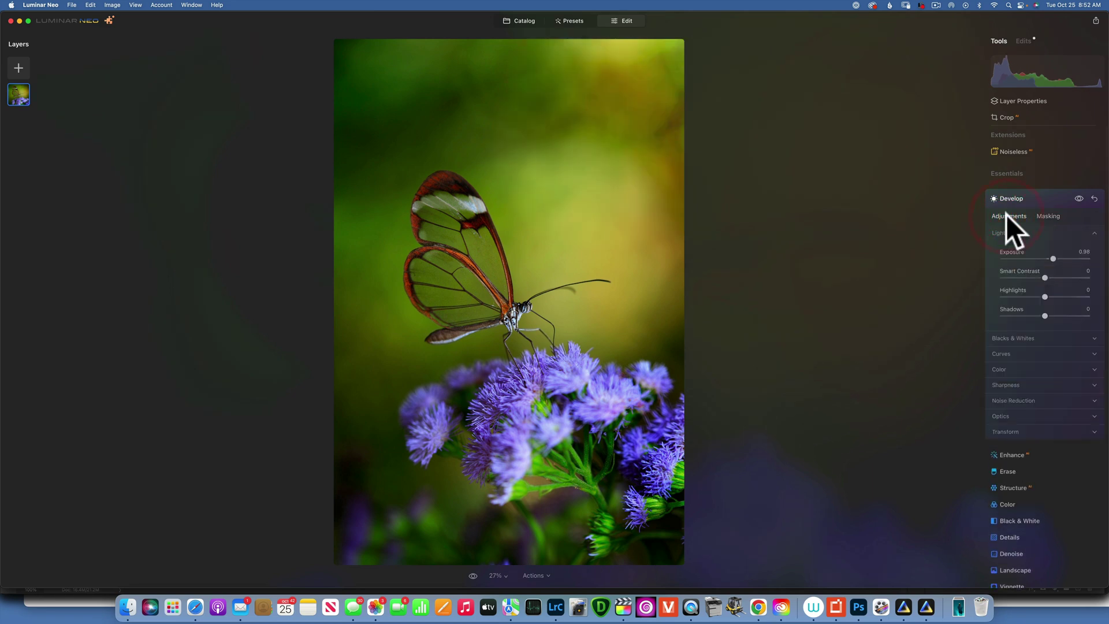
pyautogui.click(1057, 258)
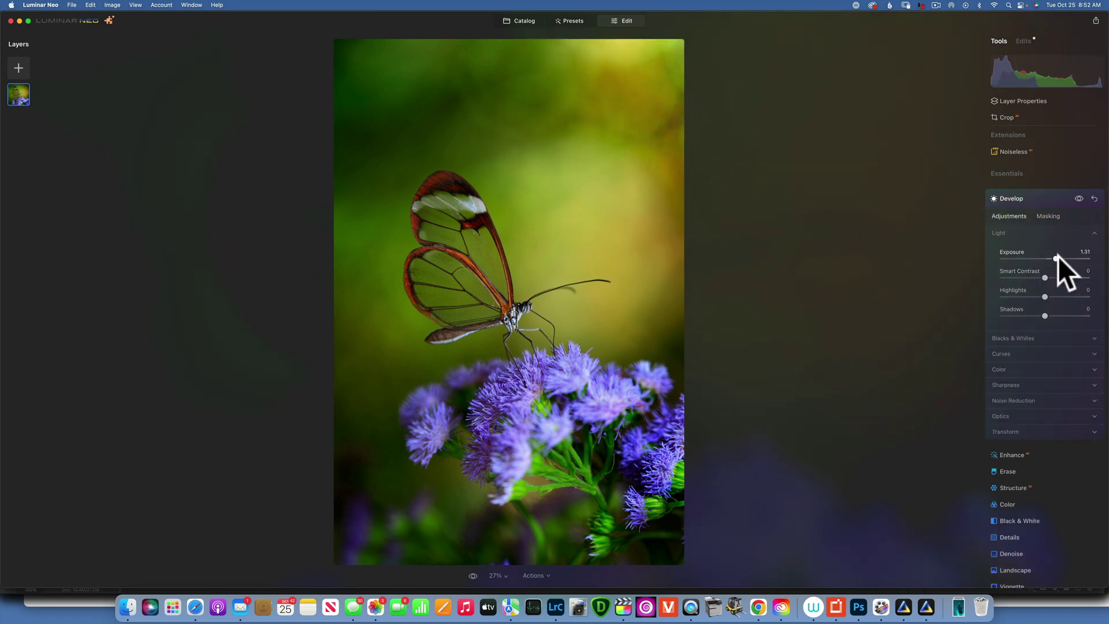
# Start a new Develop adjustment and raise its Exposure slightly
pyautogui.click(1014, 198)
pyautogui.click(1015, 192)
pyautogui.moveTo(1045, 258); pyautogui.dragTo(1051, 257)
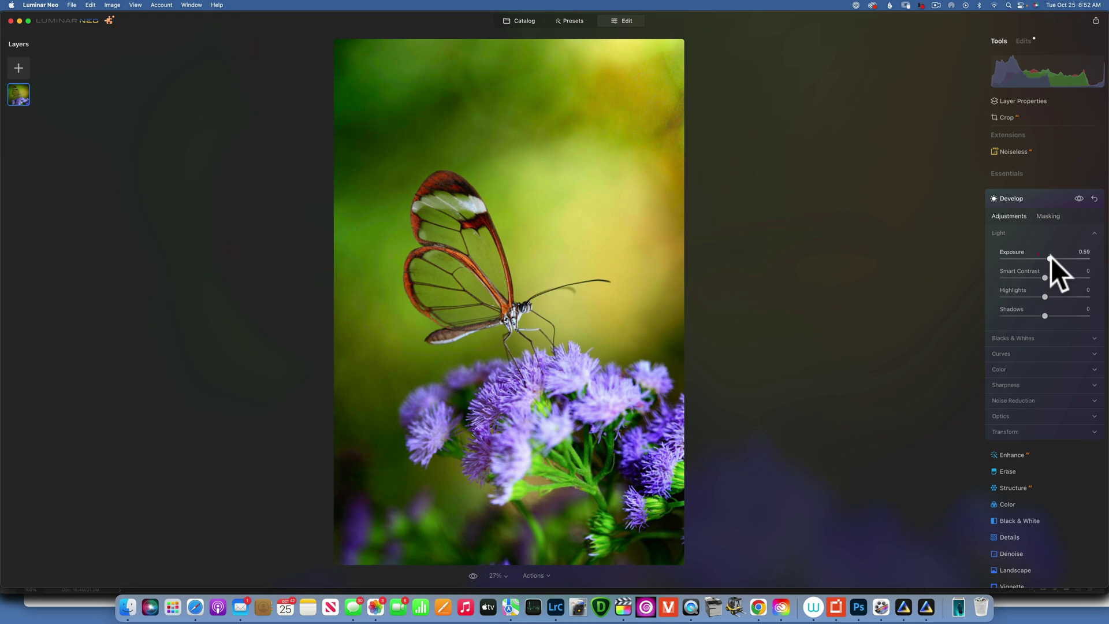
# Confine the new Exposure boost to the top-right with an inverted radial gradient, Exposure 1.23
pyautogui.click(1045, 214)
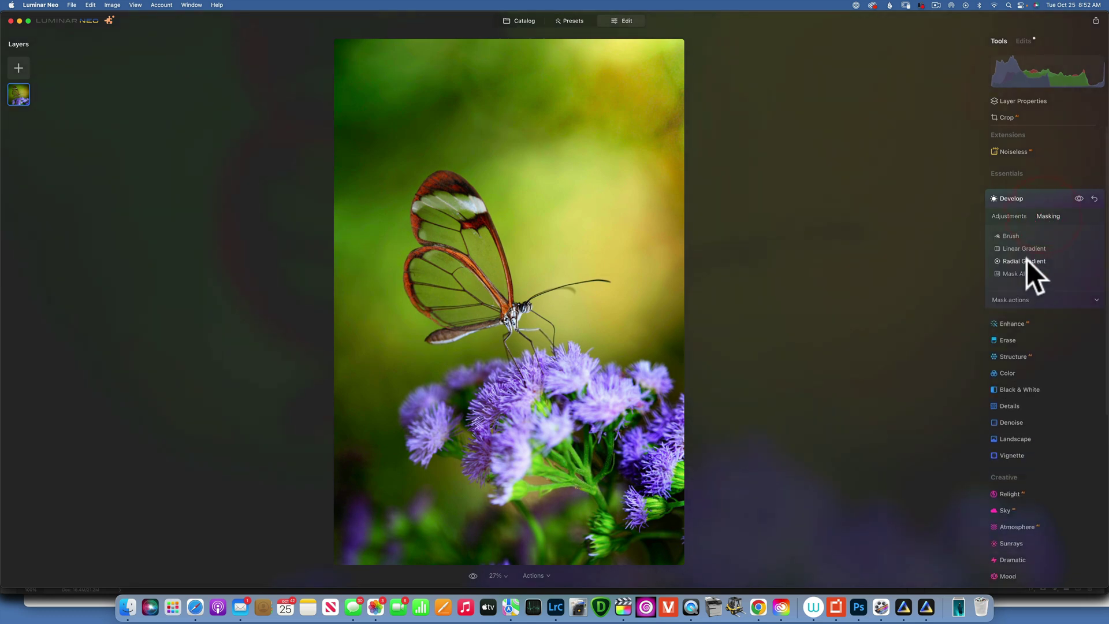
pyautogui.click(1026, 259)
pyautogui.moveTo(648, 79); pyautogui.dragTo(726, 120)
pyautogui.click(725, 121)
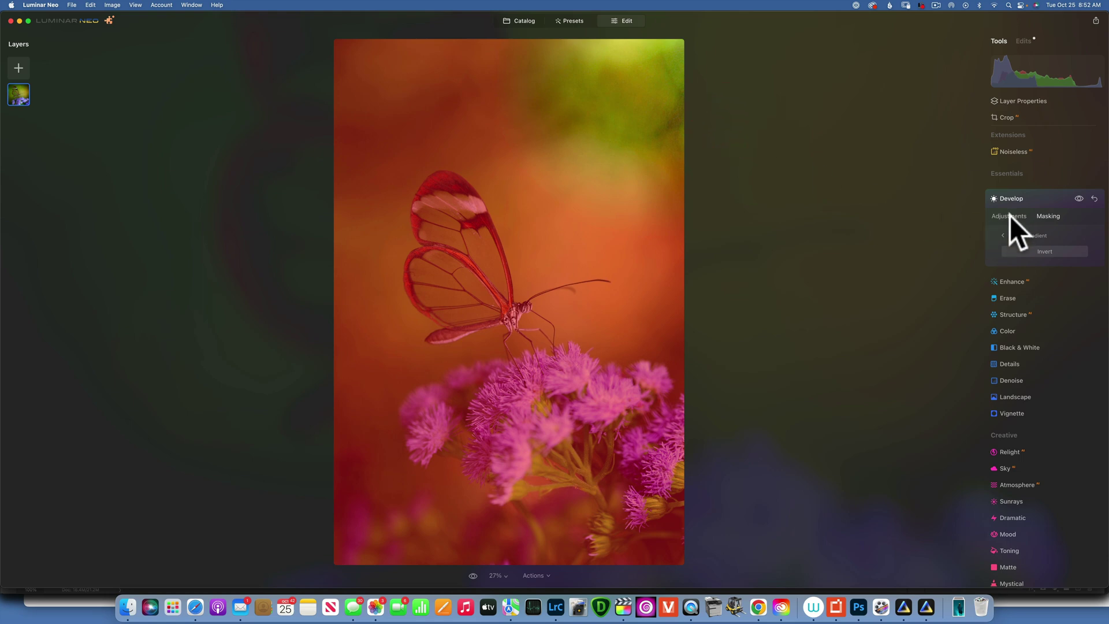
pyautogui.click(1044, 250)
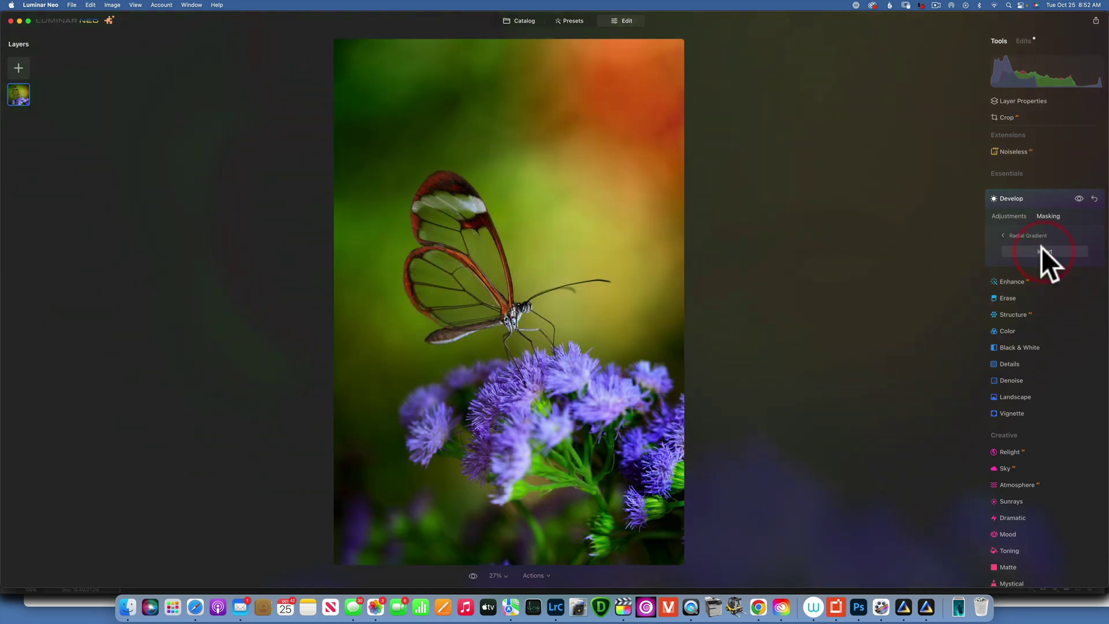
pyautogui.click(1016, 217)
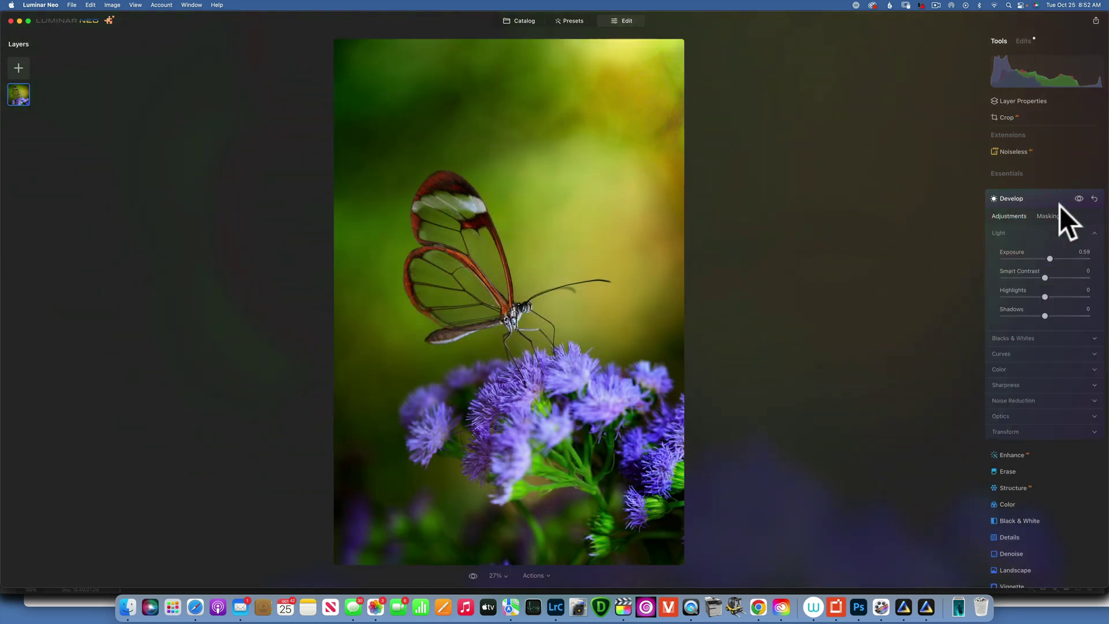
pyautogui.moveTo(1052, 255); pyautogui.dragTo(1056, 255)
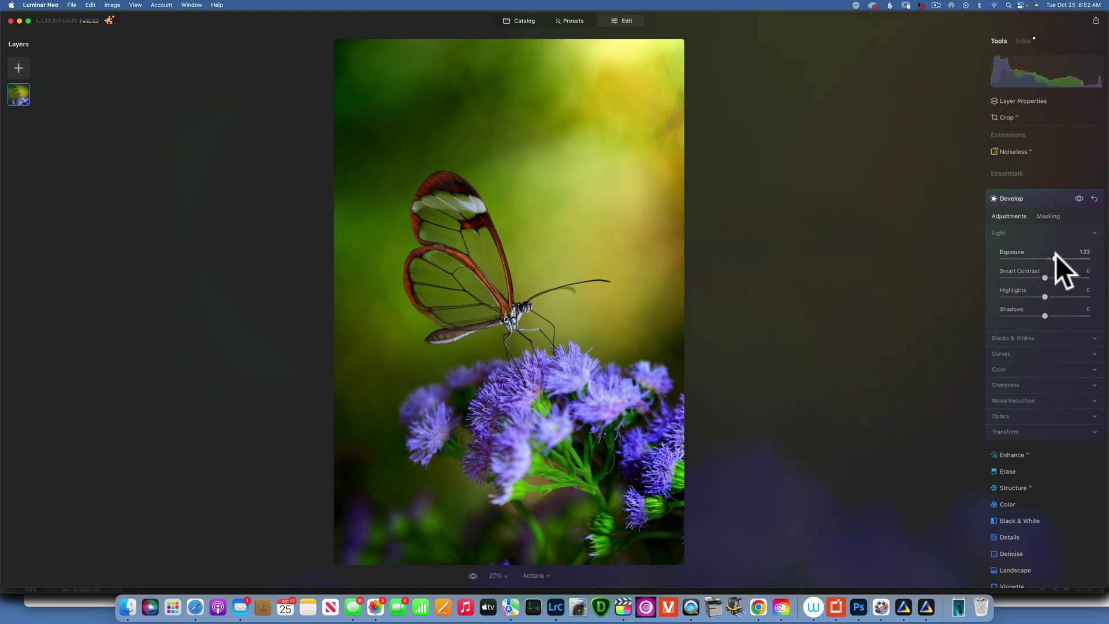
pyautogui.click(1017, 199)
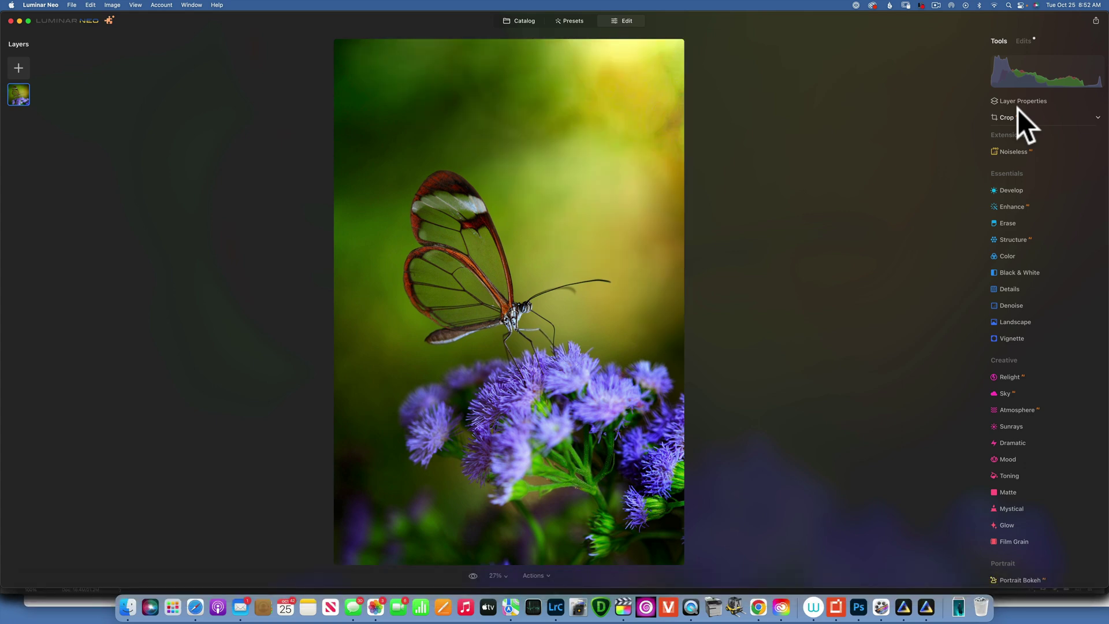
# Set up a Develop brush mask with Softness about 8 and size 244
pyautogui.click(1014, 190)
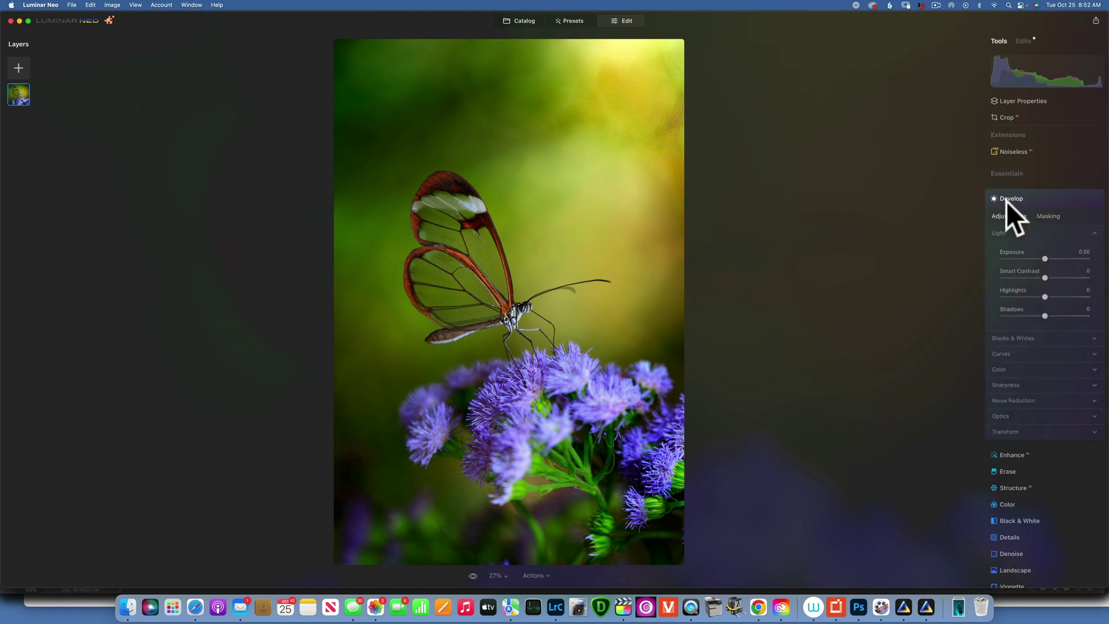
pyautogui.click(1055, 215)
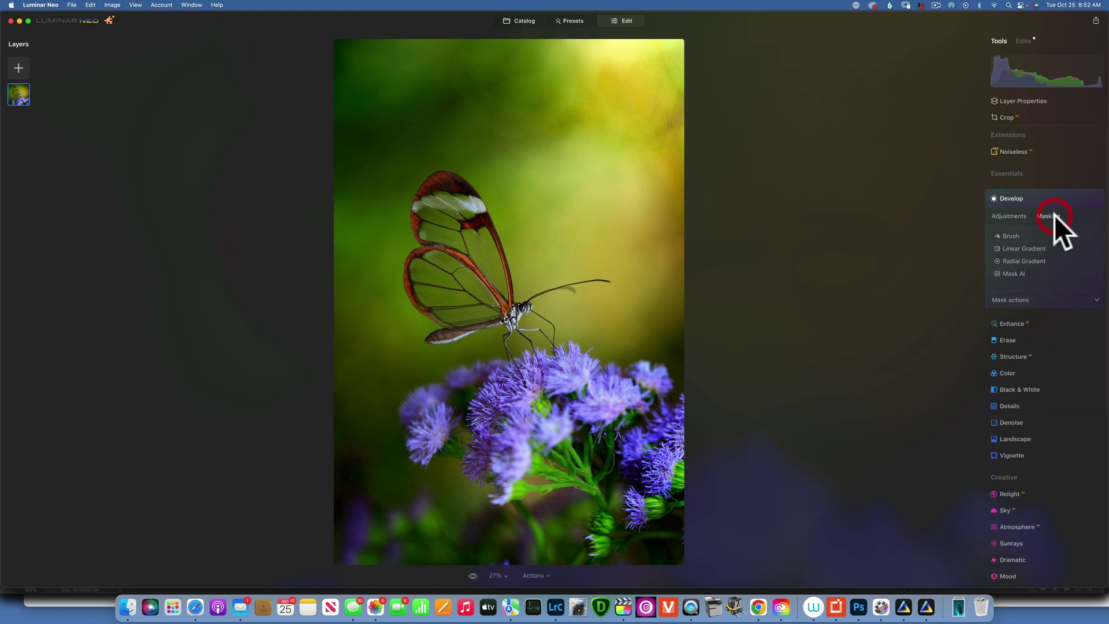
pyautogui.click(1013, 237)
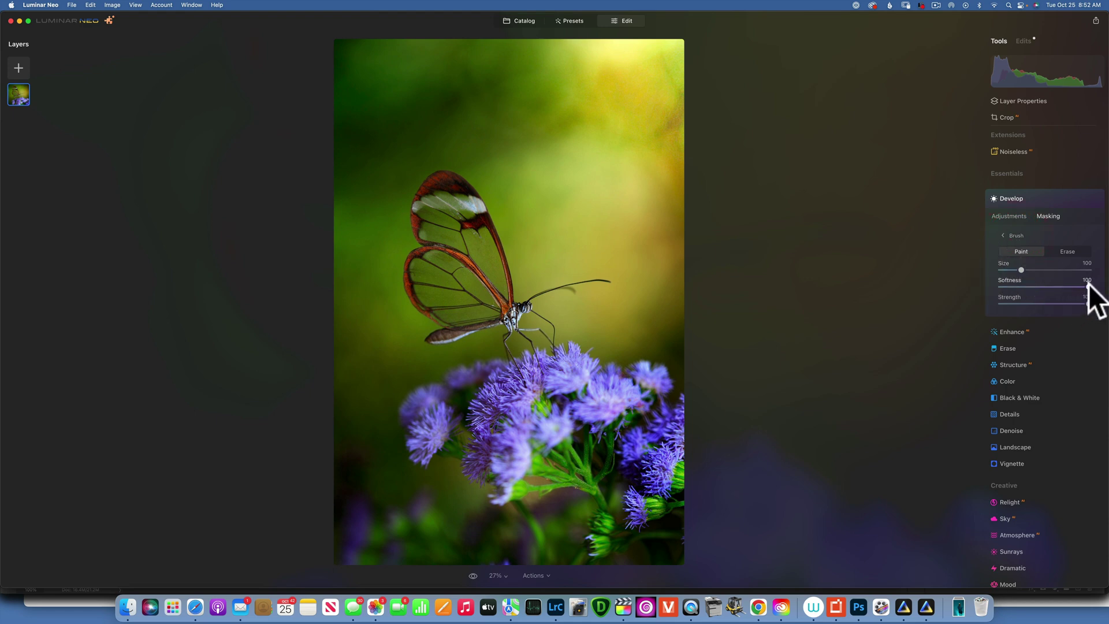
pyautogui.moveTo(1087, 286); pyautogui.dragTo(1001, 288)
pyautogui.moveTo(1000, 286); pyautogui.dragTo(999, 287)
pyautogui.press(']')
pyautogui.press(']')
pyautogui.press(']')
pyautogui.press(']')
pyautogui.press(']')
pyautogui.press(']')
pyautogui.press(']')
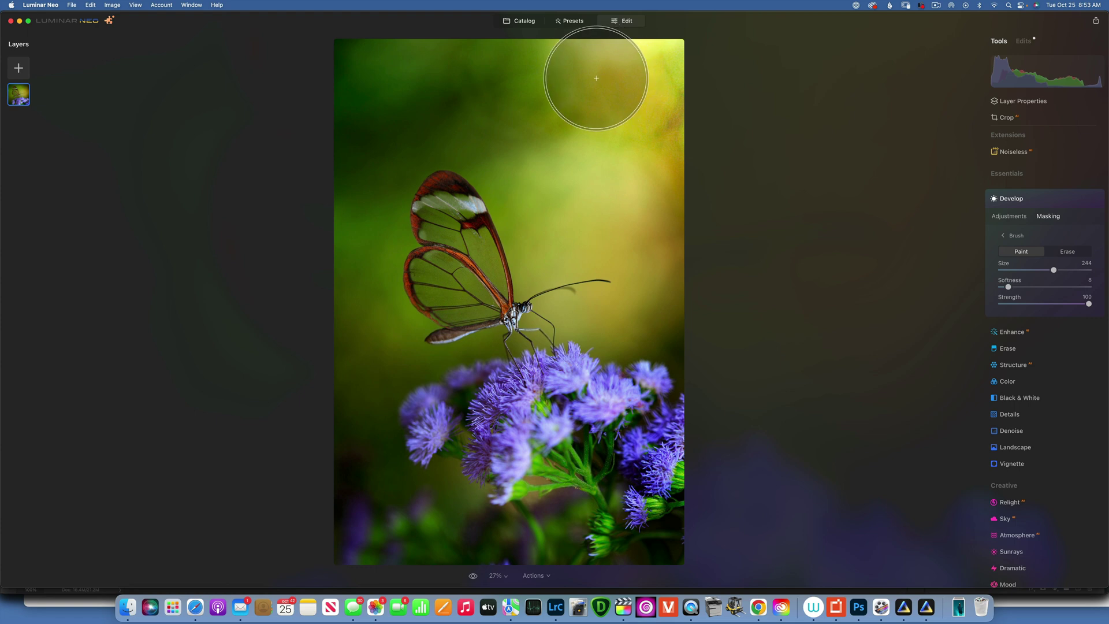
# Paint a round dab near the top-right and raise its Exposure to 0.27
pyautogui.click(596, 78)
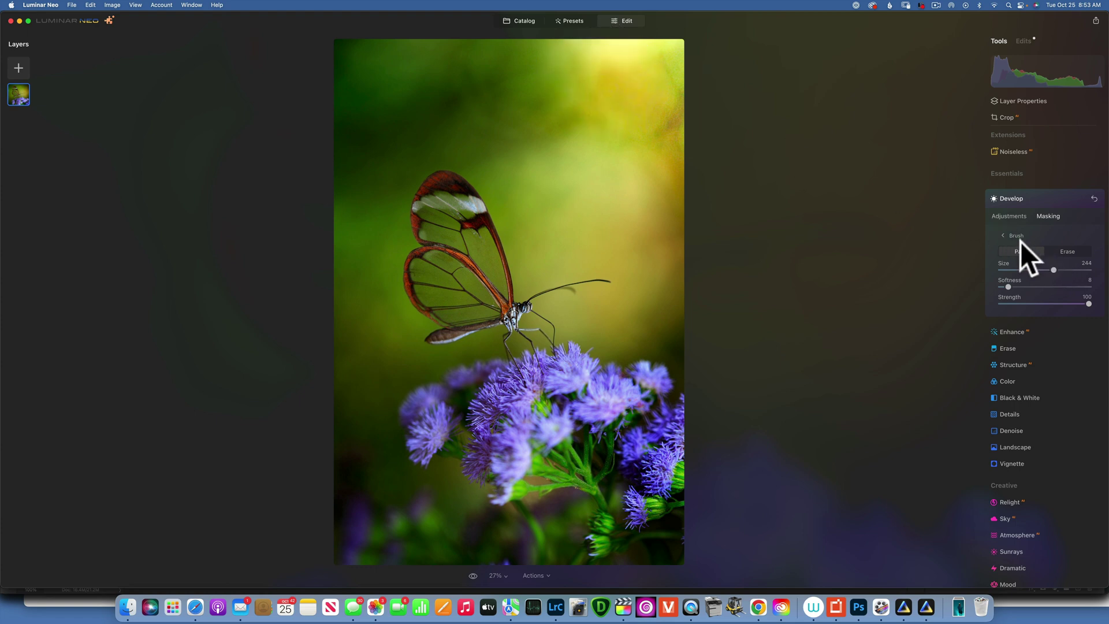
pyautogui.click(1009, 215)
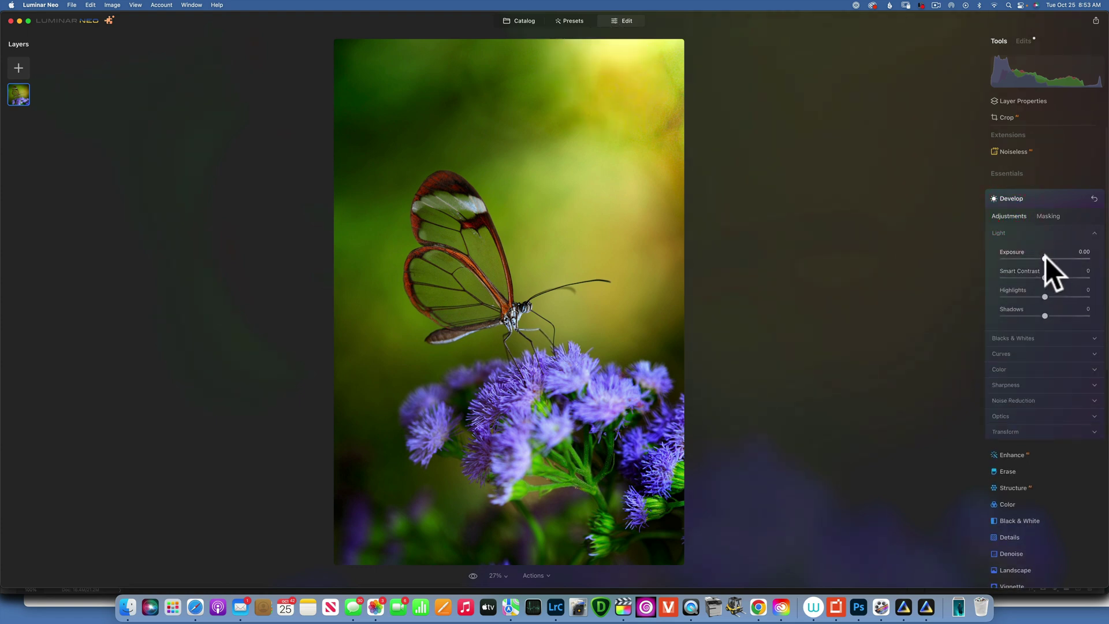
pyautogui.moveTo(1045, 257); pyautogui.dragTo(1047, 255)
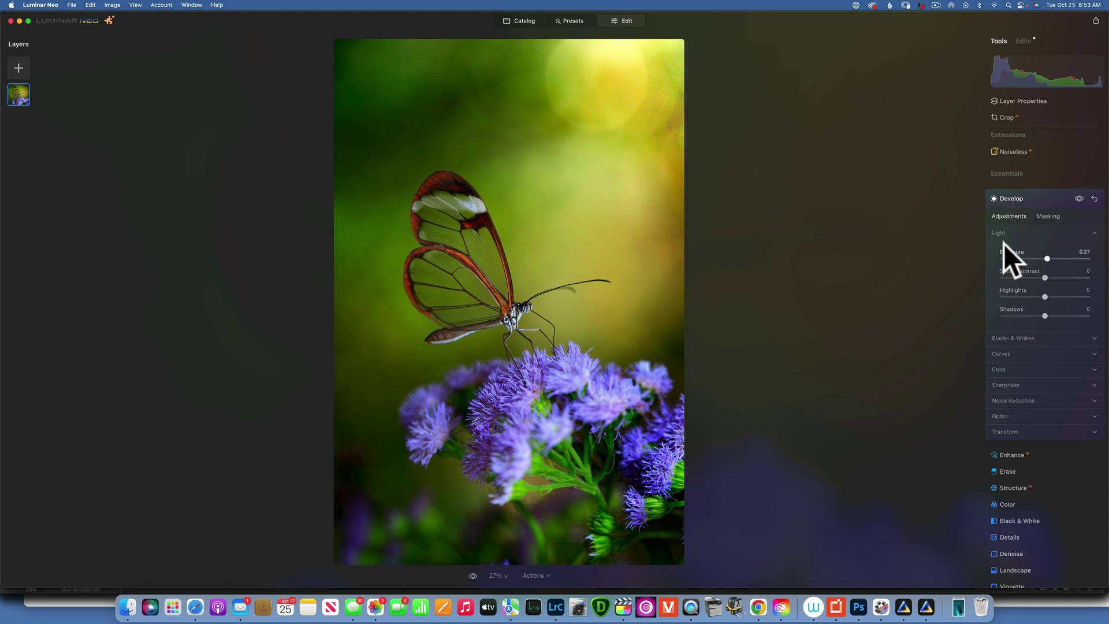
# Switch the brush to Erase at size 268 and erase two spots in the upper-right background
pyautogui.click(1051, 215)
pyautogui.click(1071, 252)
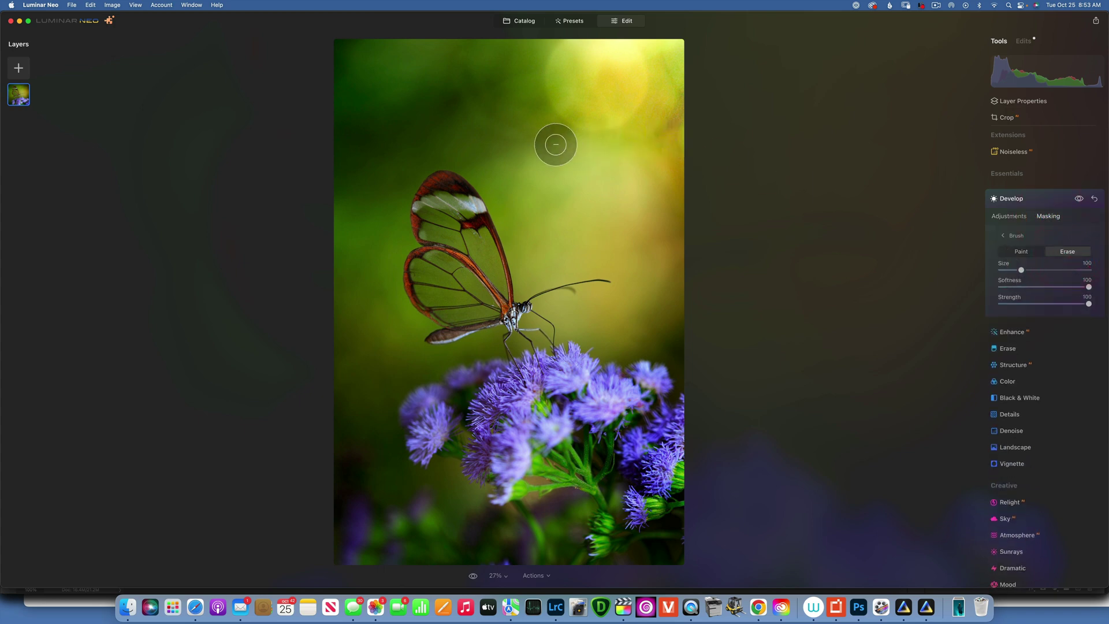
pyautogui.press(']')
pyautogui.press(']')
pyautogui.press(']')
pyautogui.press(']')
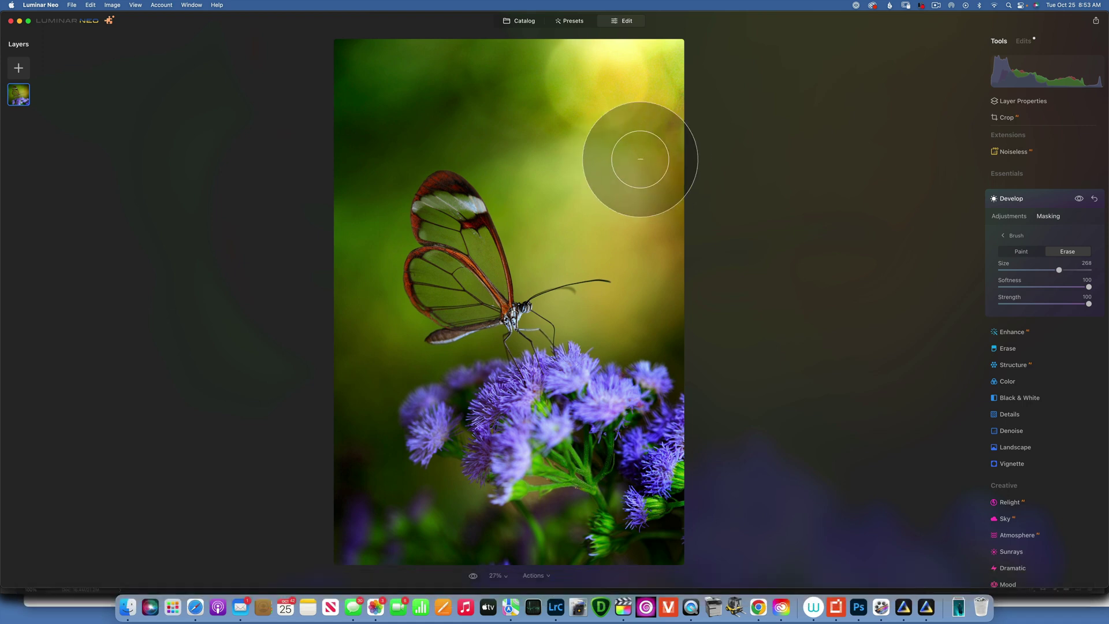
pyautogui.click(644, 154)
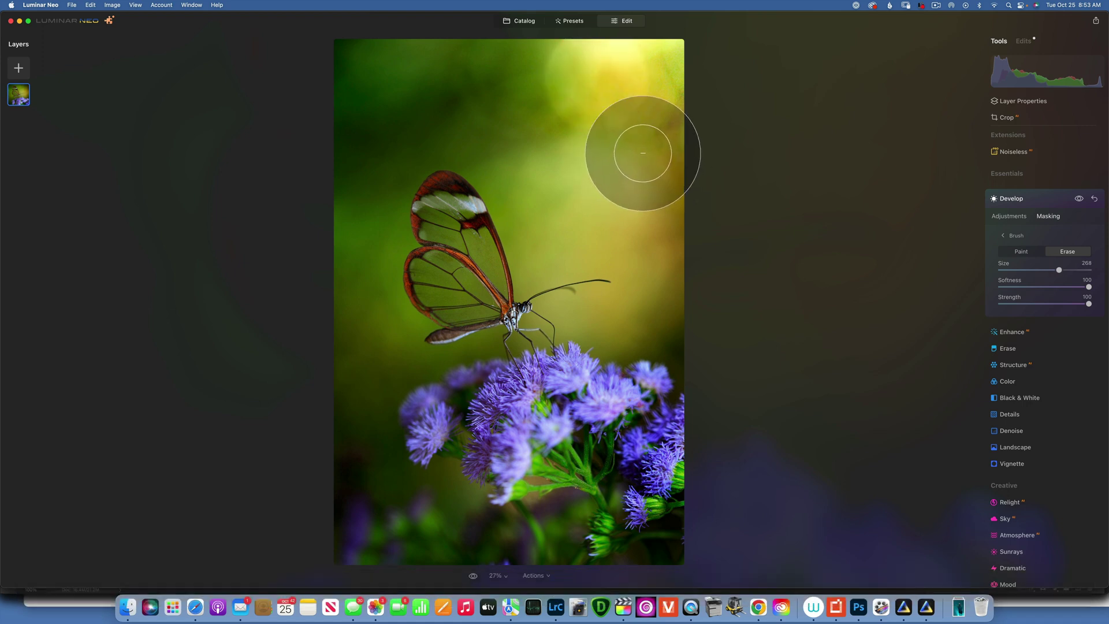
pyautogui.click(642, 153)
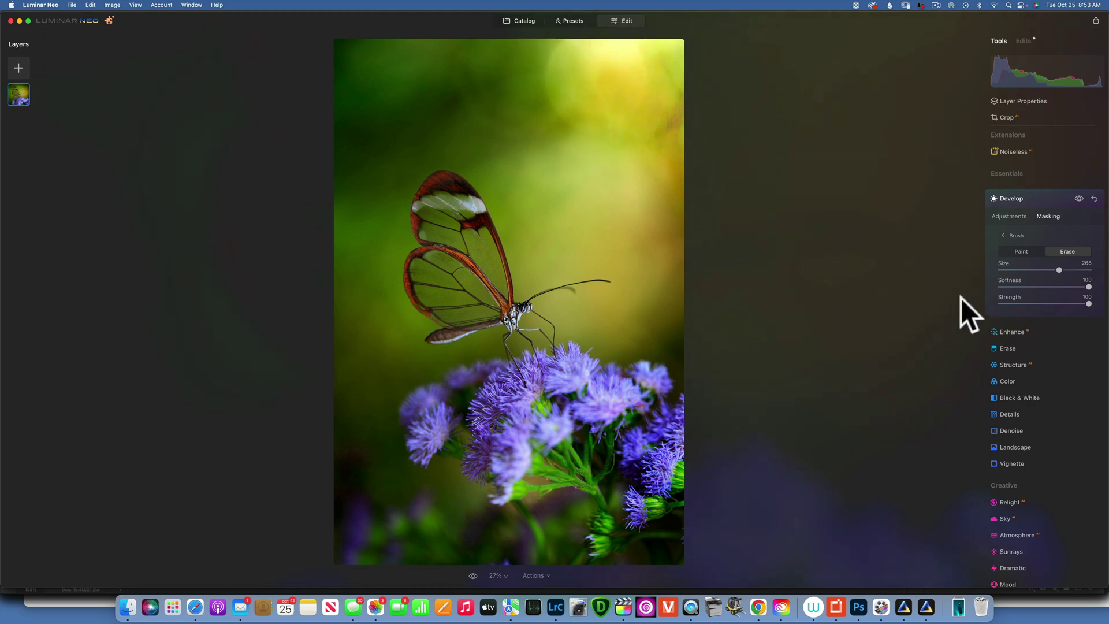
# Brush a size-172, softness-8 spot above the butterfly and lift it to Exposure 0.27
pyautogui.click(1017, 197)
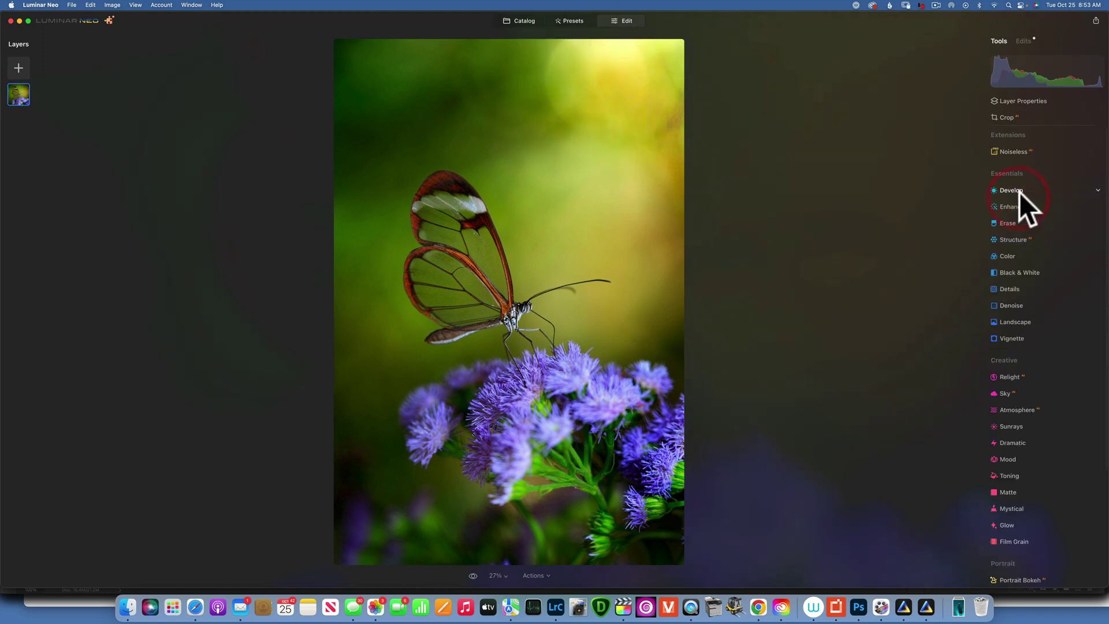
pyautogui.click(1020, 192)
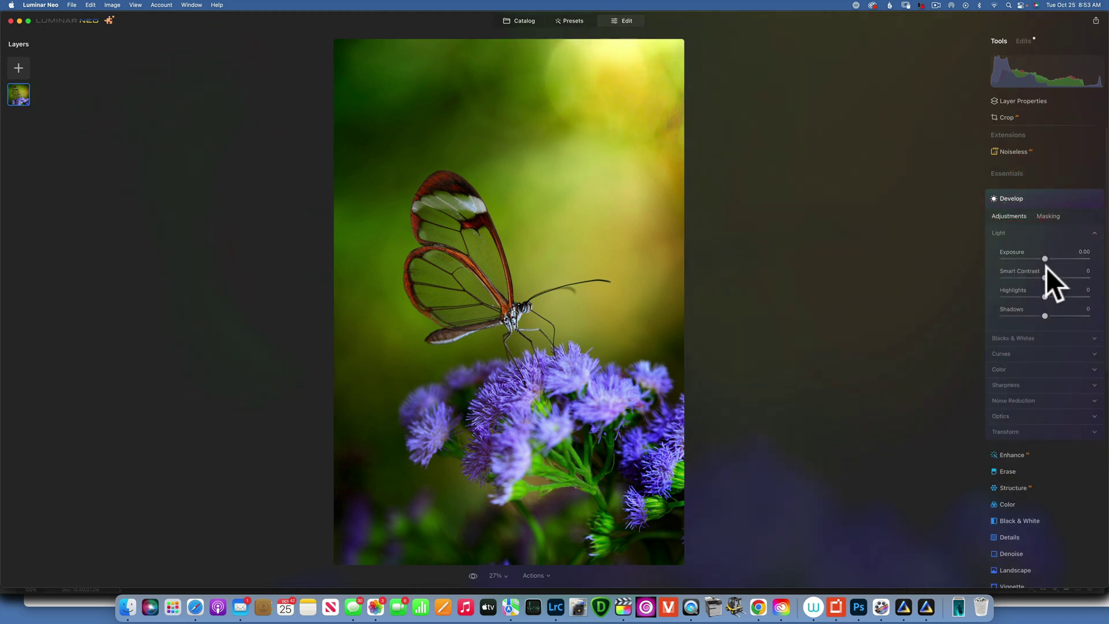
pyautogui.click(1053, 214)
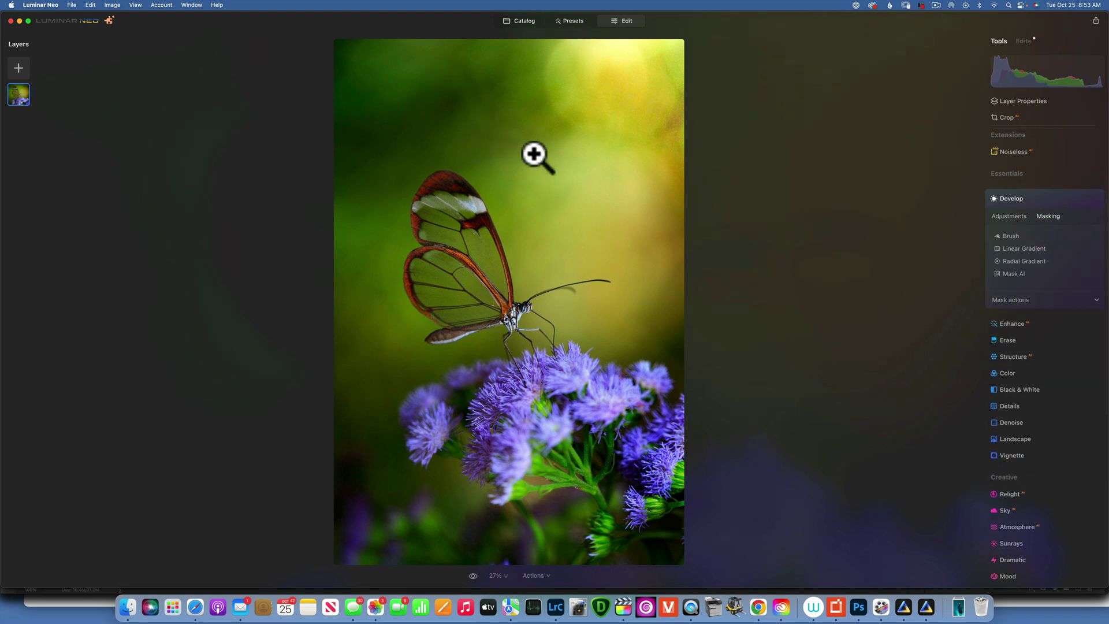
pyautogui.click(1017, 234)
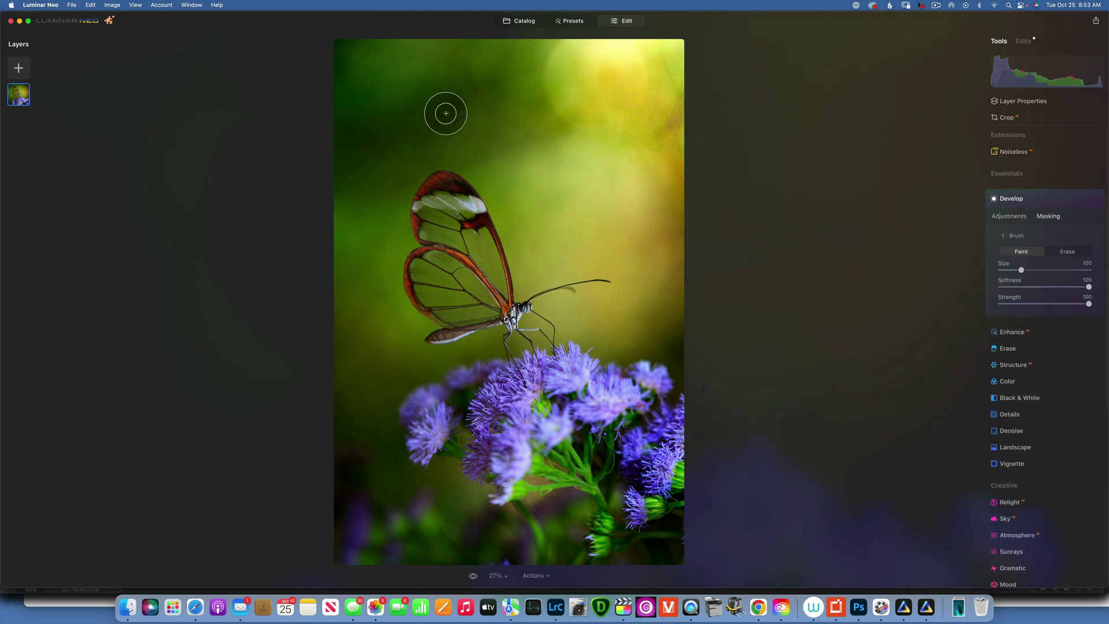
pyautogui.press(']')
pyautogui.press(']')
pyautogui.press(']')
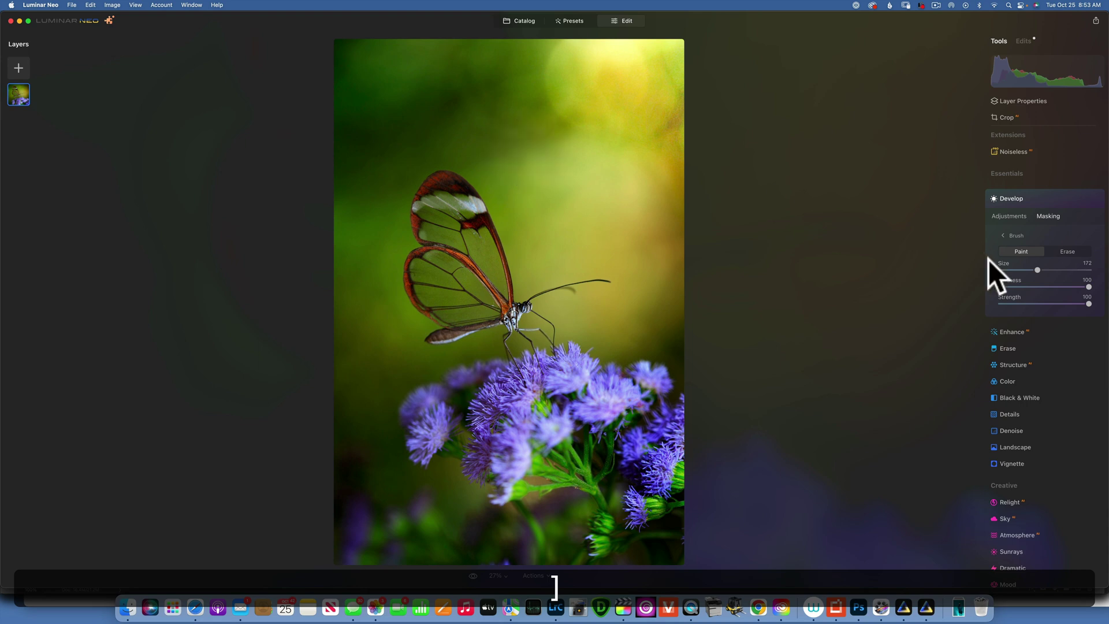
pyautogui.moveTo(1088, 286); pyautogui.dragTo(998, 286)
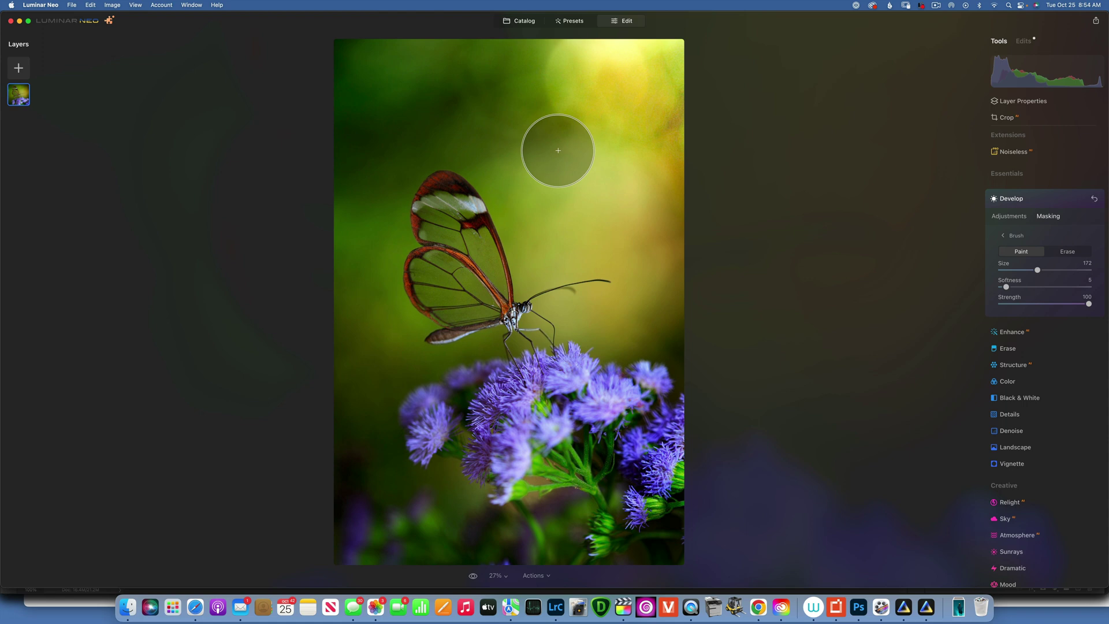
pyautogui.click(1009, 216)
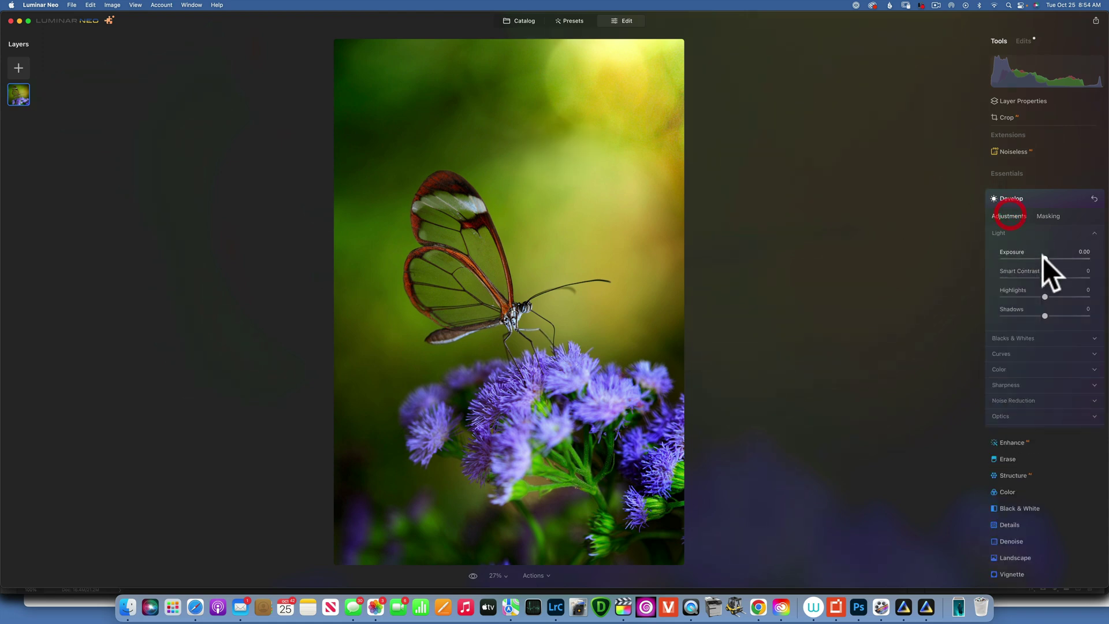
pyautogui.moveTo(1045, 258); pyautogui.dragTo(1047, 257)
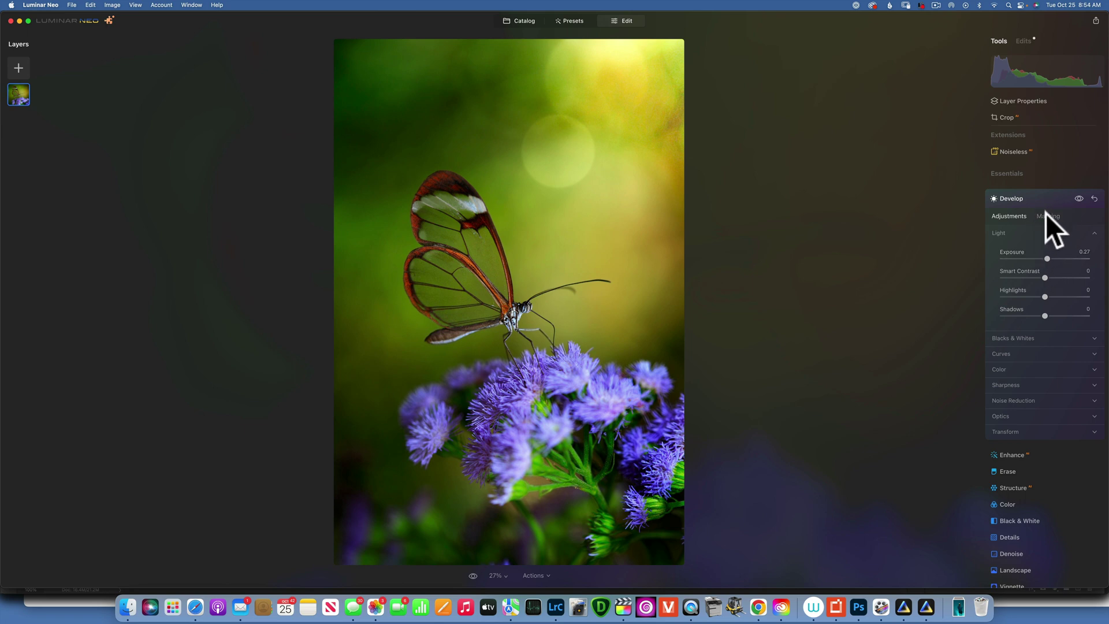
# Switch the current mask brush to Erase and enlarge it
pyautogui.click(1046, 215)
pyautogui.click(1074, 251)
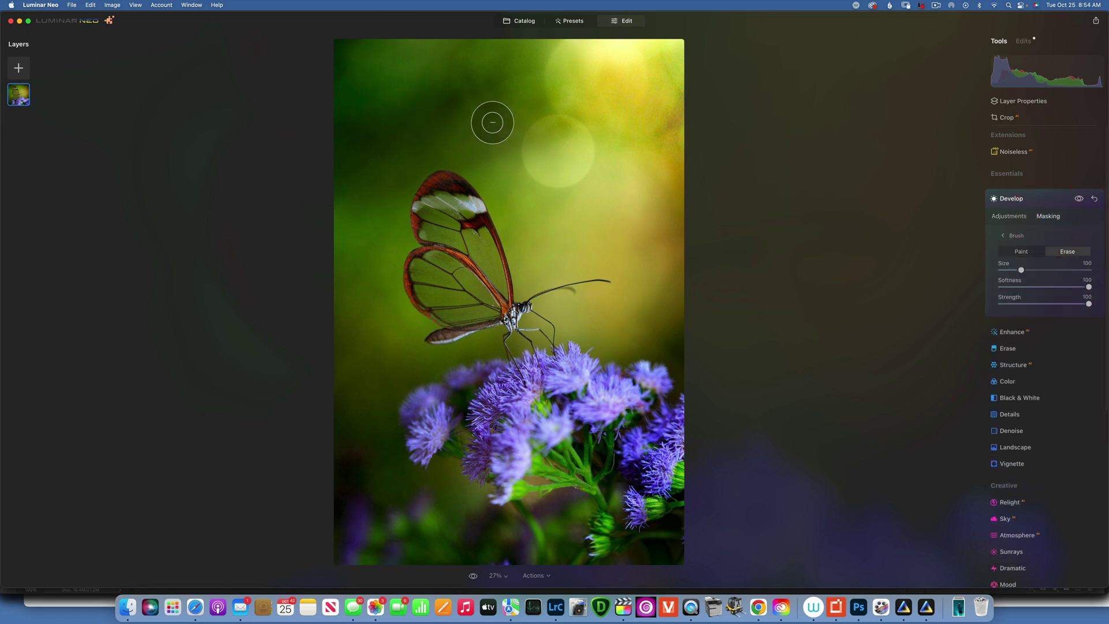
pyautogui.press(']')
pyautogui.press(']')
pyautogui.press(']')
pyautogui.press(']')
pyautogui.press(']')
pyautogui.press(']')
pyautogui.press(']')
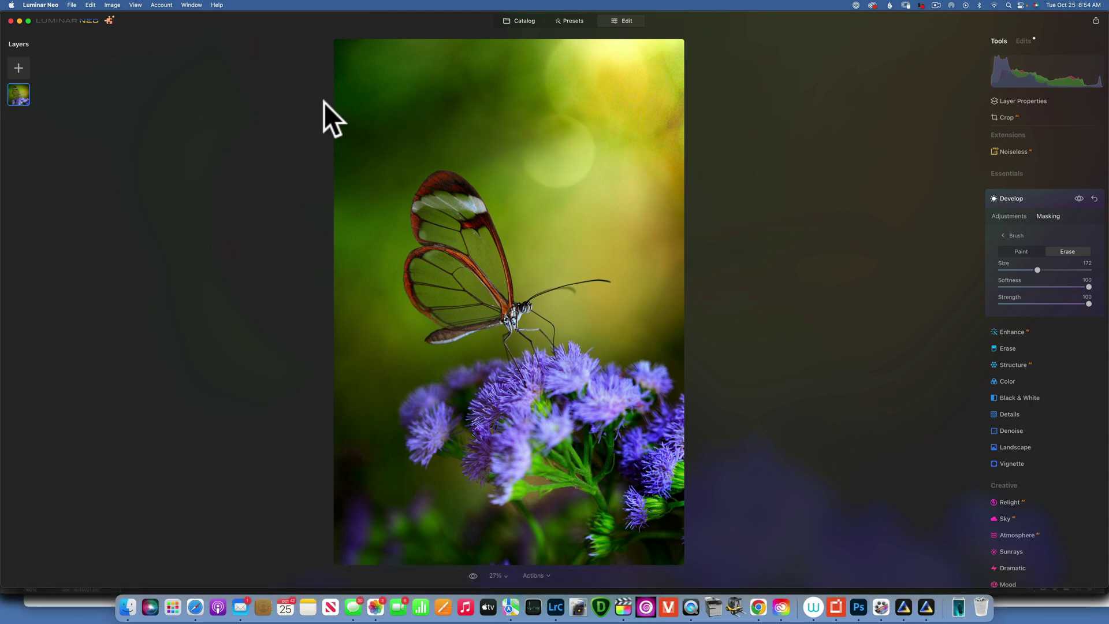
pyautogui.click(1011, 198)
pyautogui.click(1011, 190)
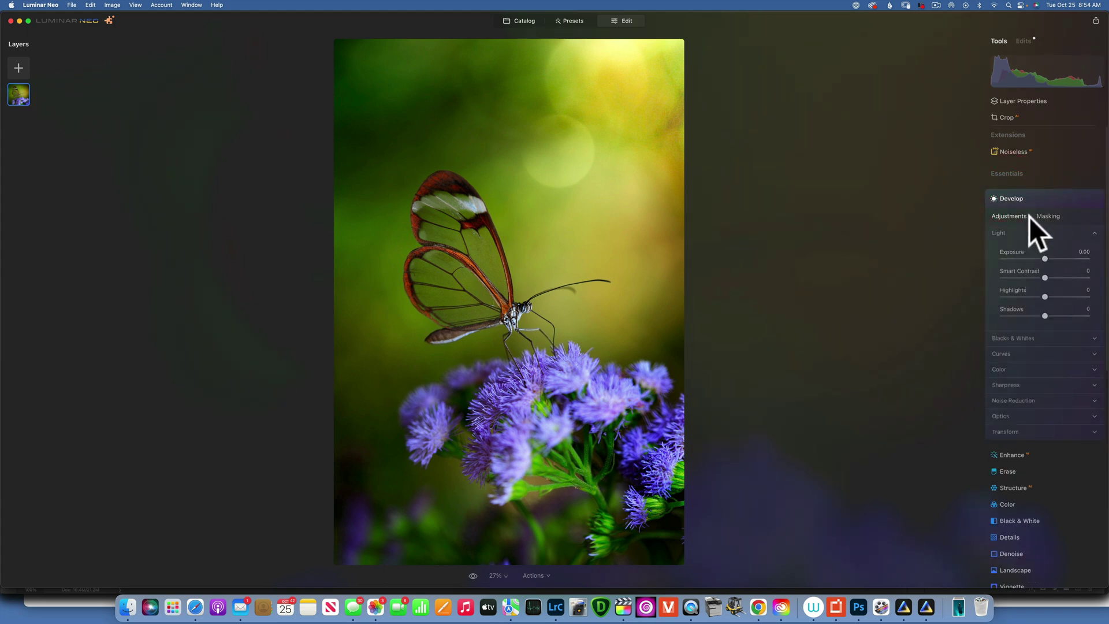
# Start a new Develop brush mask with Softness about 7 and Size 76, and raise Exposure to 0.17
pyautogui.click(1048, 216)
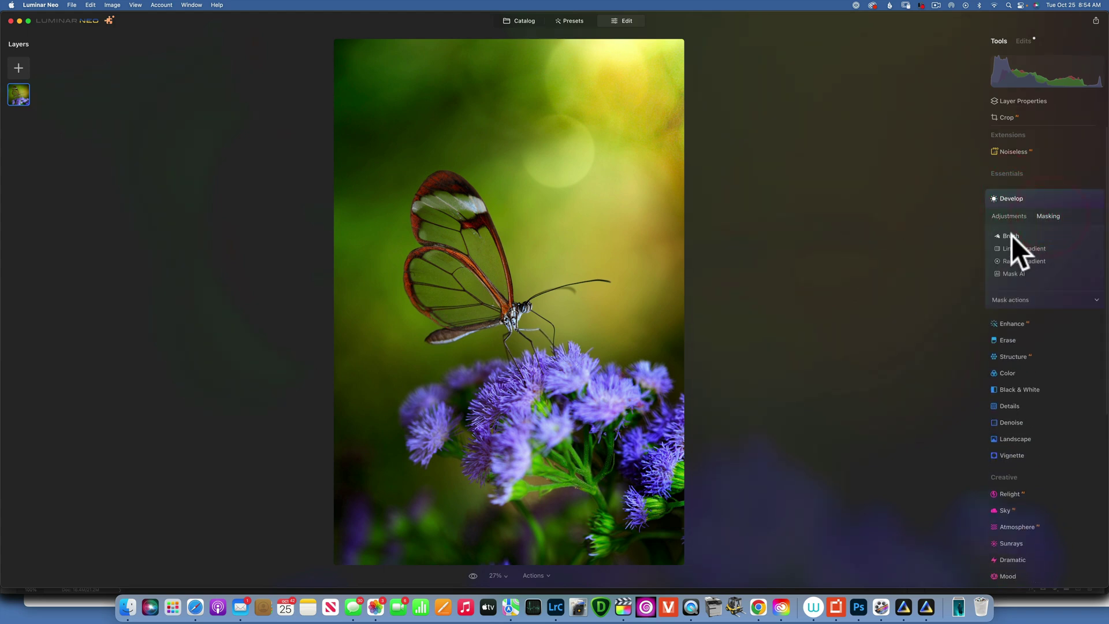
pyautogui.click(1011, 235)
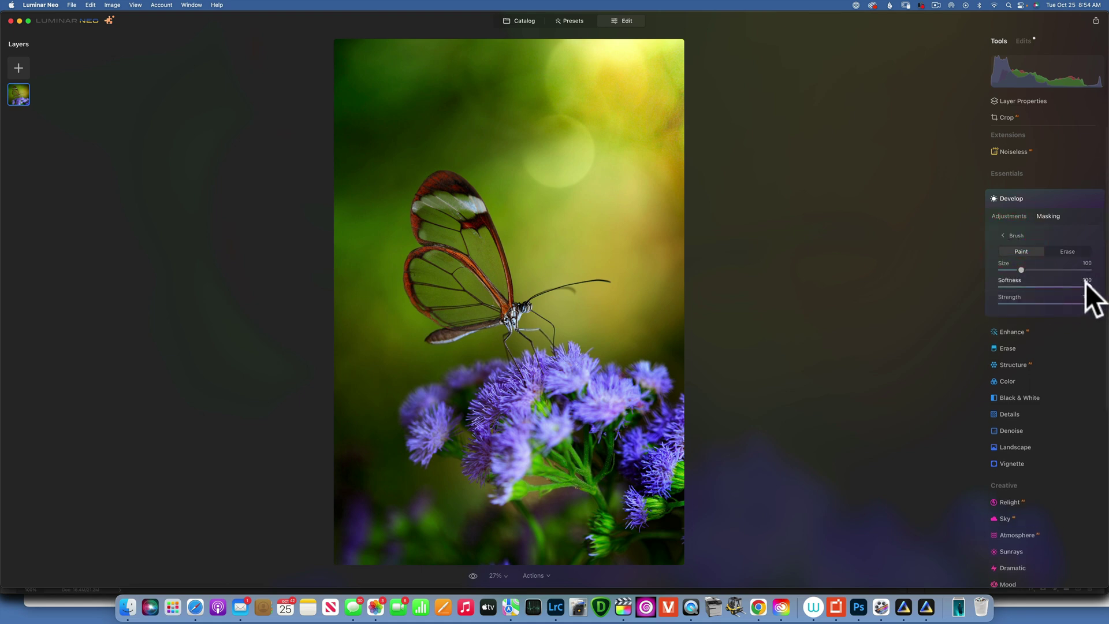
pyautogui.moveTo(1038, 288); pyautogui.dragTo(999, 295)
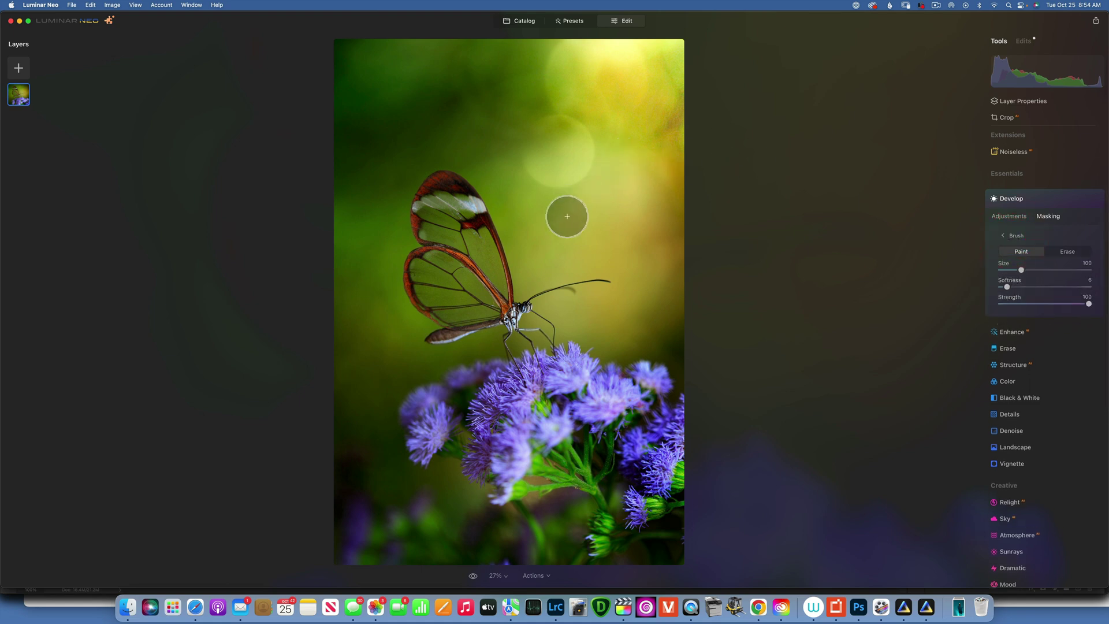
pyautogui.press('[')
pyautogui.press('[')
pyautogui.press('[')
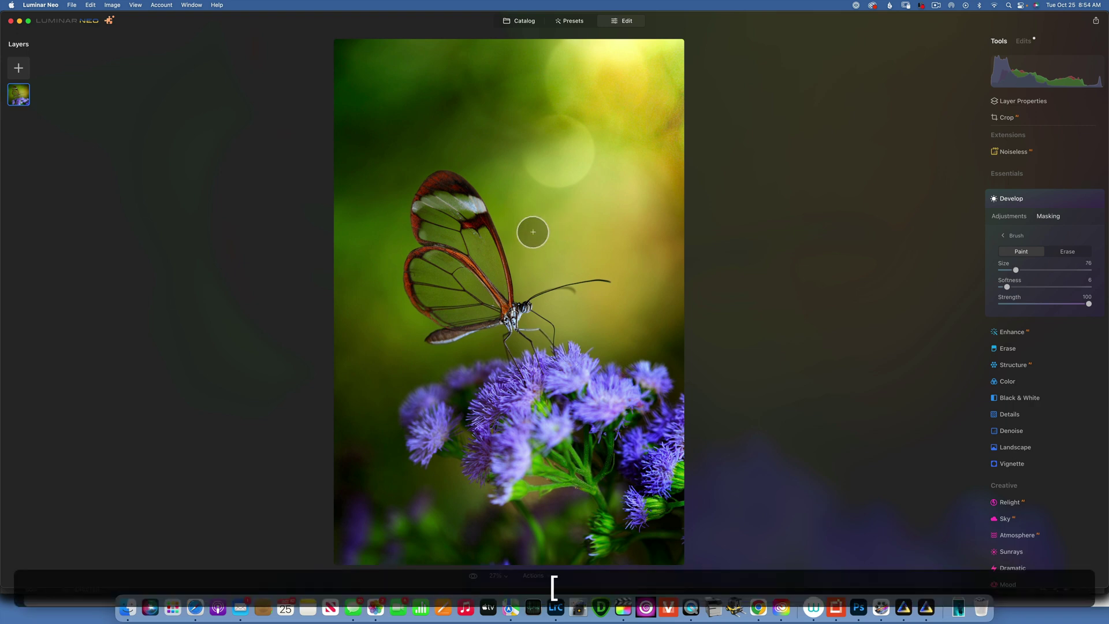
pyautogui.click(1019, 216)
pyautogui.moveTo(1044, 258); pyautogui.dragTo(1048, 255)
# Erase stray mask edges around the small bokeh ball beside the upper wing
pyautogui.click(1052, 216)
pyautogui.click(1070, 250)
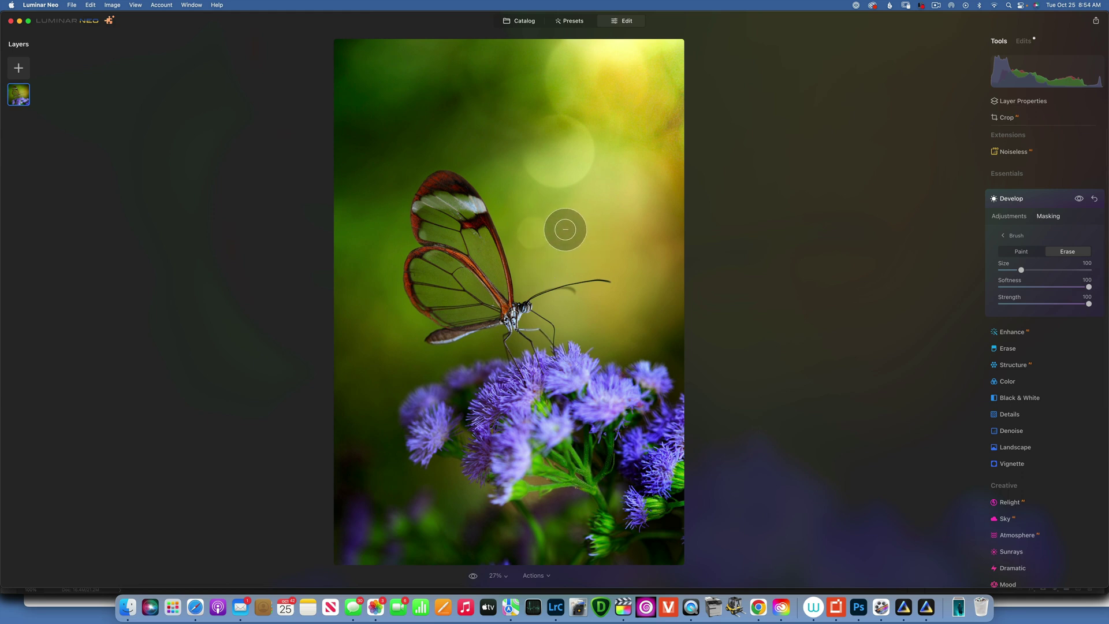
pyautogui.moveTo(532, 232); pyautogui.dragTo(564, 227)
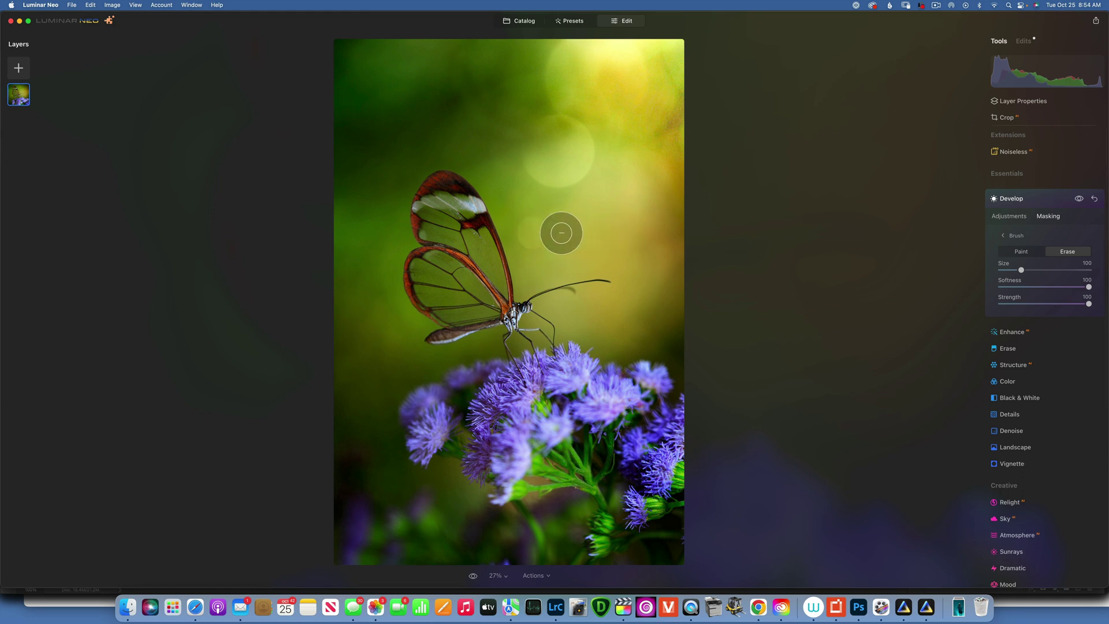
pyautogui.click(1015, 198)
# Add a nearly hard-edged Develop brush mask at size 148 and raise its Exposure
pyautogui.click(1010, 189)
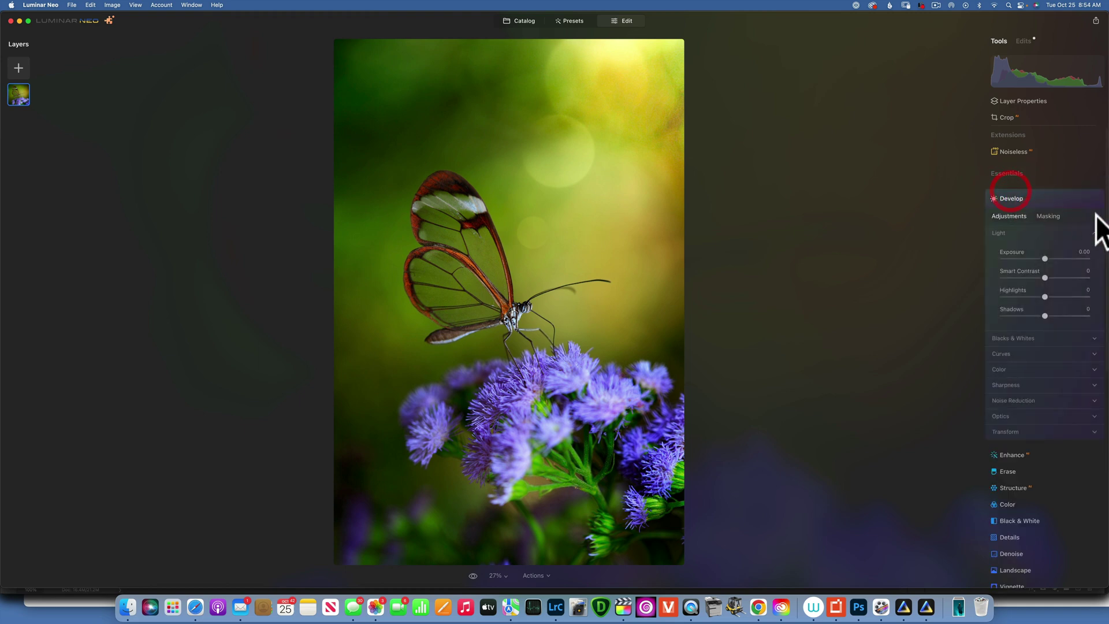
pyautogui.click(1049, 217)
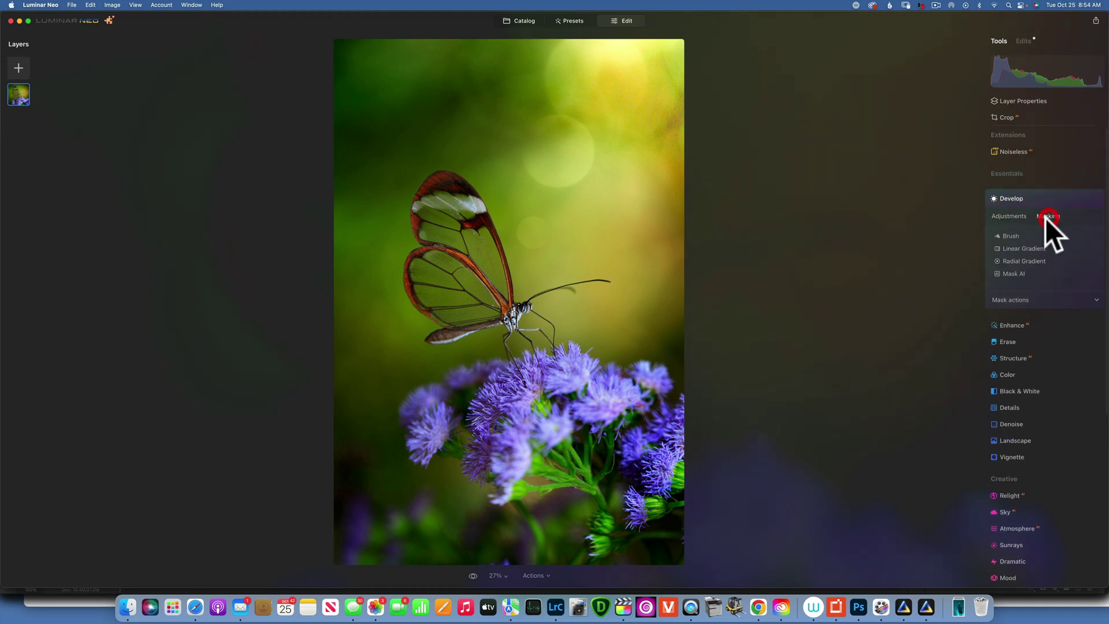
pyautogui.click(1009, 235)
pyautogui.moveTo(1088, 287); pyautogui.dragTo(1009, 287)
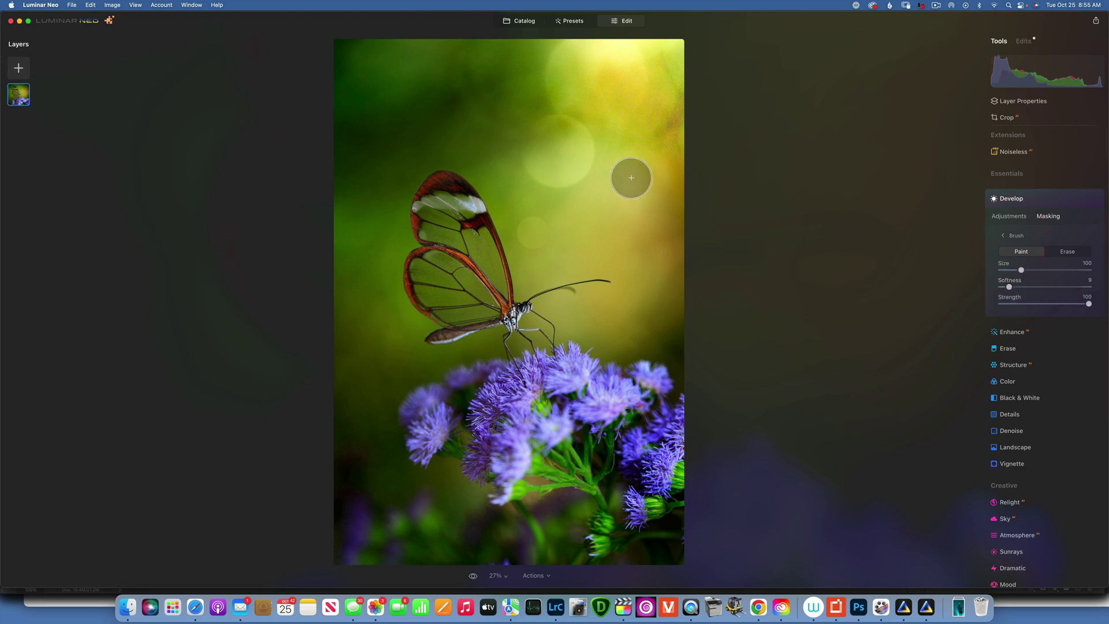
pyautogui.press(']')
pyautogui.press(']')
pyautogui.press('[')
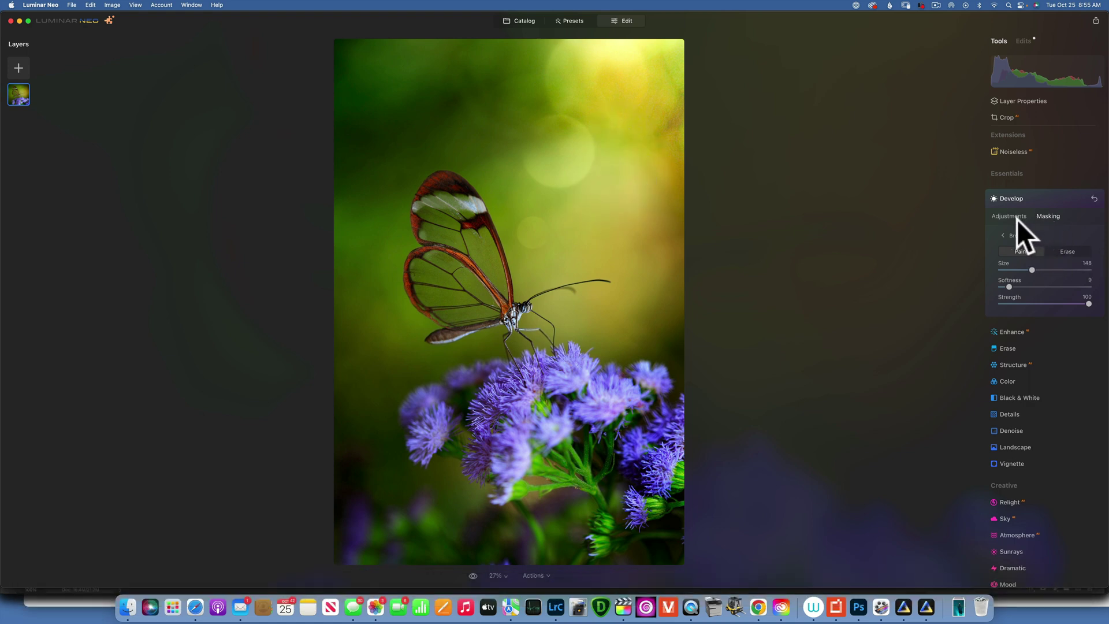
pyautogui.click(1012, 216)
pyautogui.click(1044, 256)
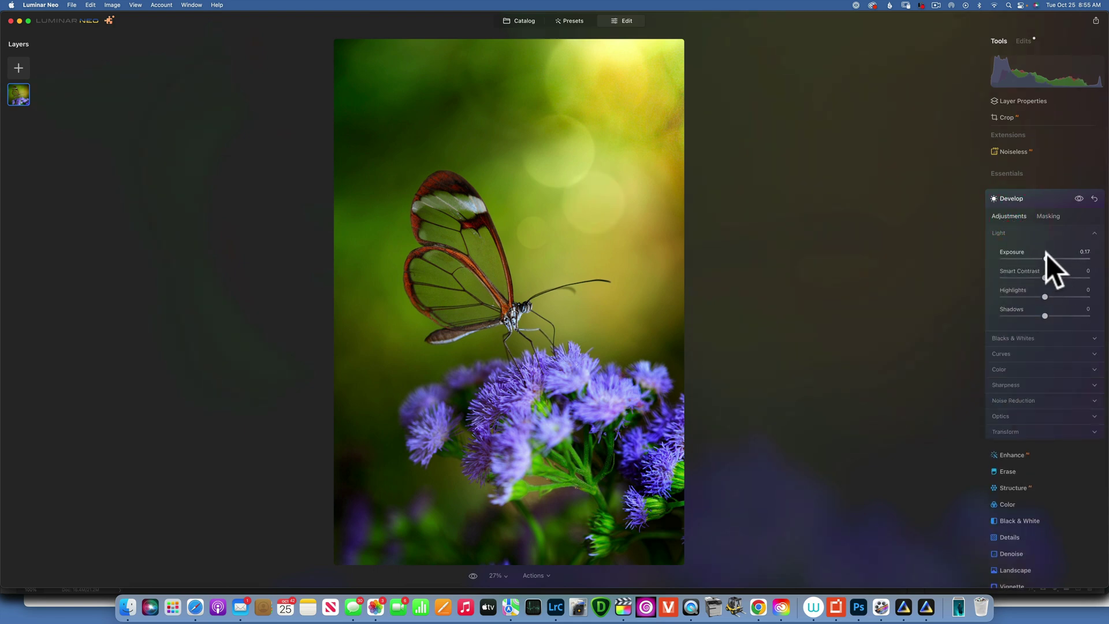
pyautogui.click(1044, 254)
# Erase part of the mask in the upper-right background with an Erase brush of size 172
pyautogui.click(1050, 217)
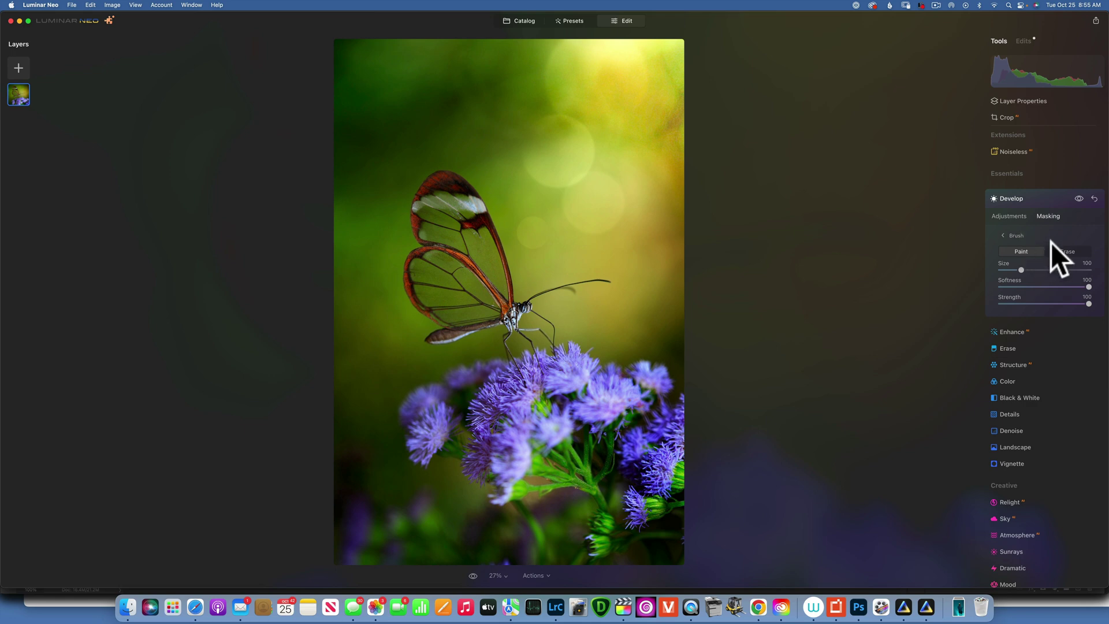
pyautogui.click(1068, 252)
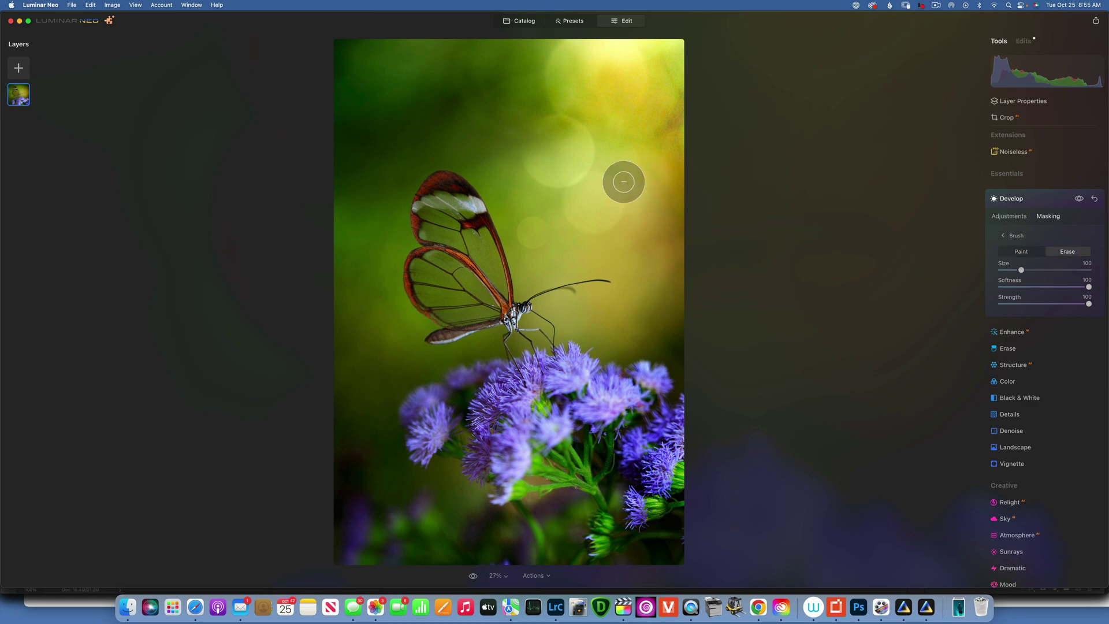
pyautogui.press(']')
pyautogui.press(']')
pyautogui.press(']')
pyautogui.press(']')
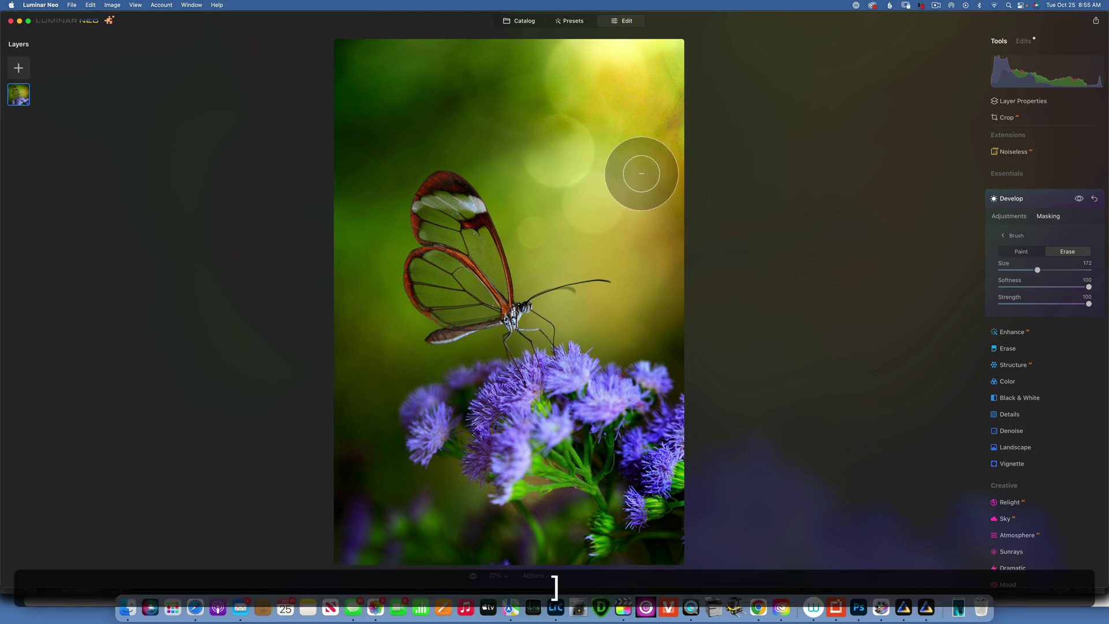
pyautogui.click(593, 202)
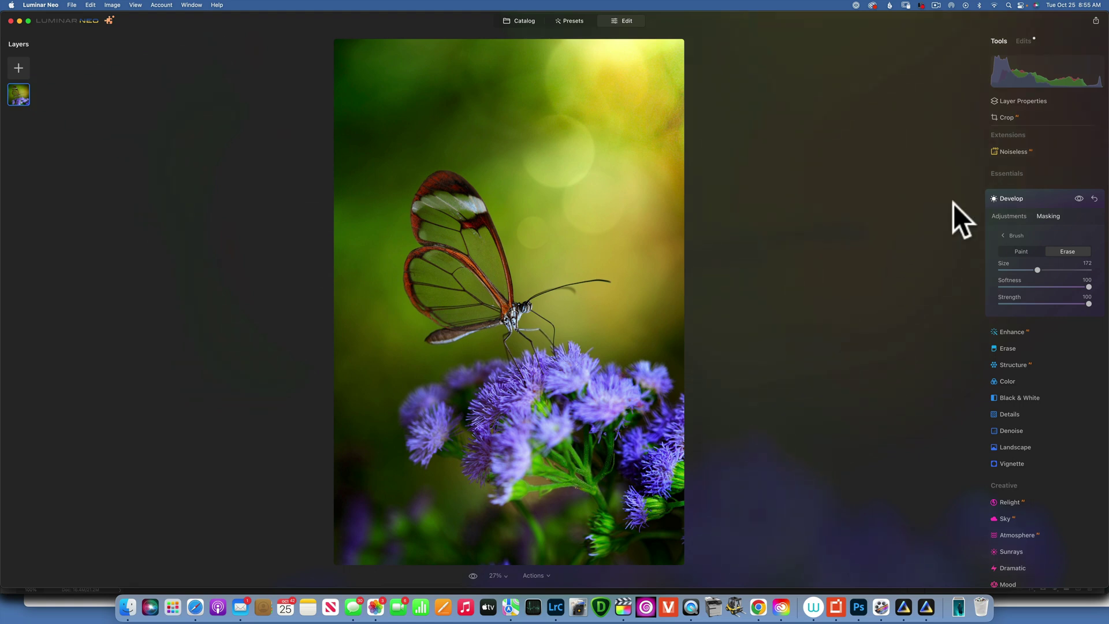
# Start another Develop brush mask with much lower Softness at size 148
pyautogui.click(1016, 200)
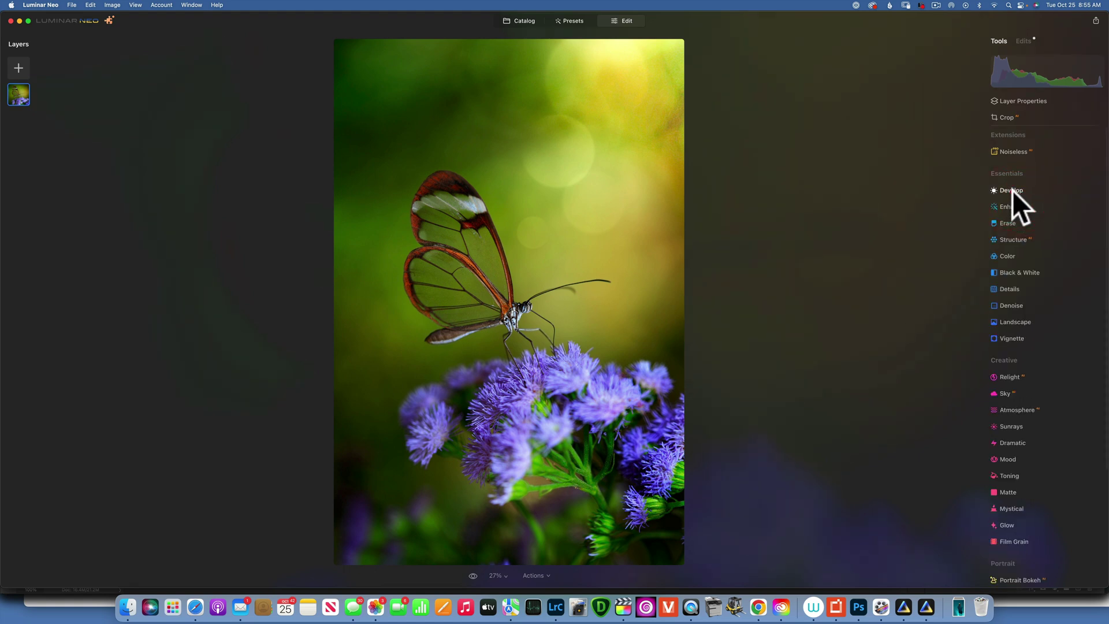
pyautogui.click(1013, 192)
pyautogui.click(1049, 216)
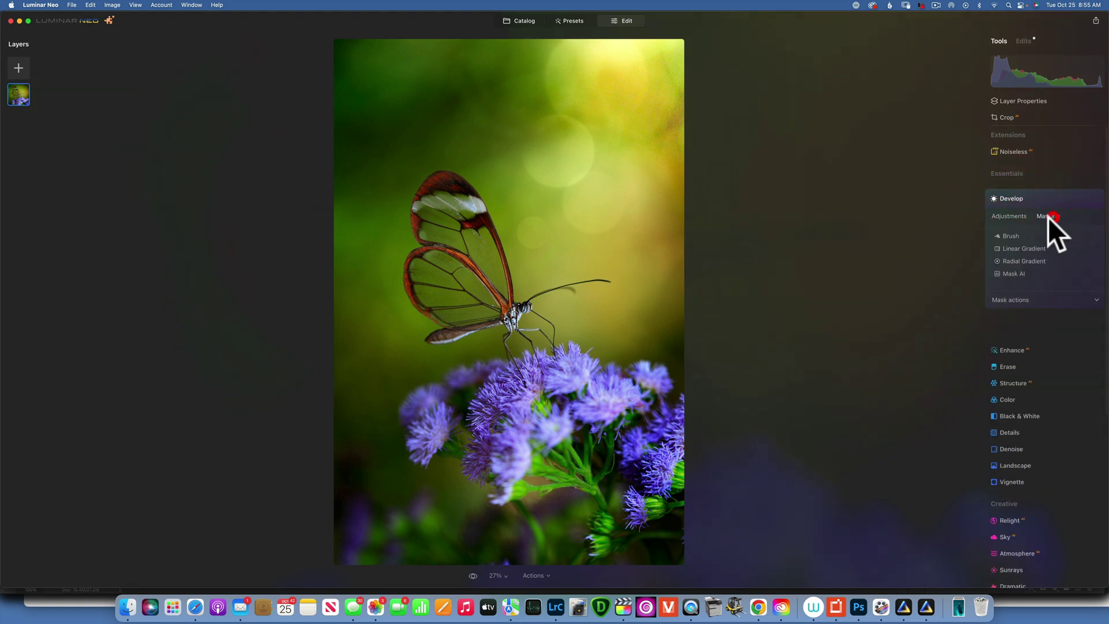
pyautogui.click(1006, 234)
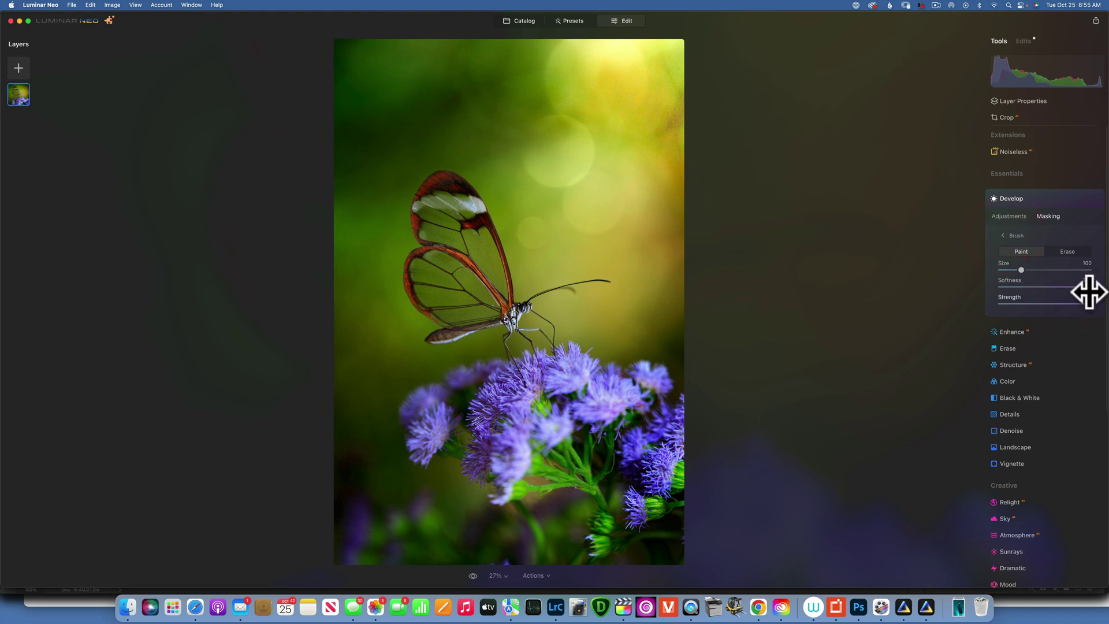
pyautogui.moveTo(1089, 287); pyautogui.dragTo(1009, 287)
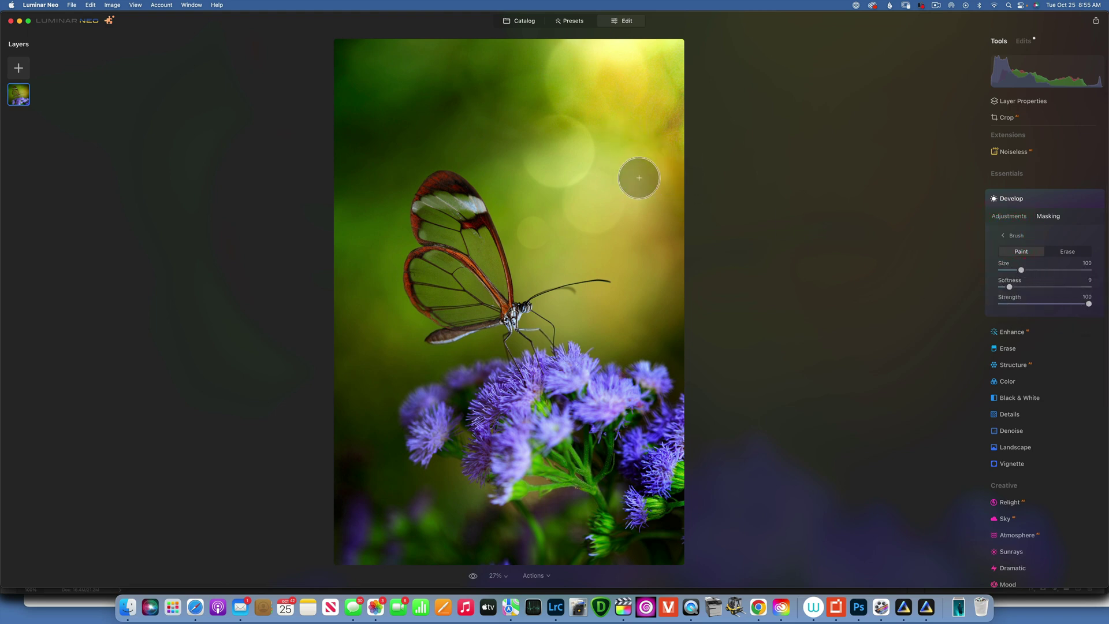
pyautogui.press(']')
pyautogui.press(']')
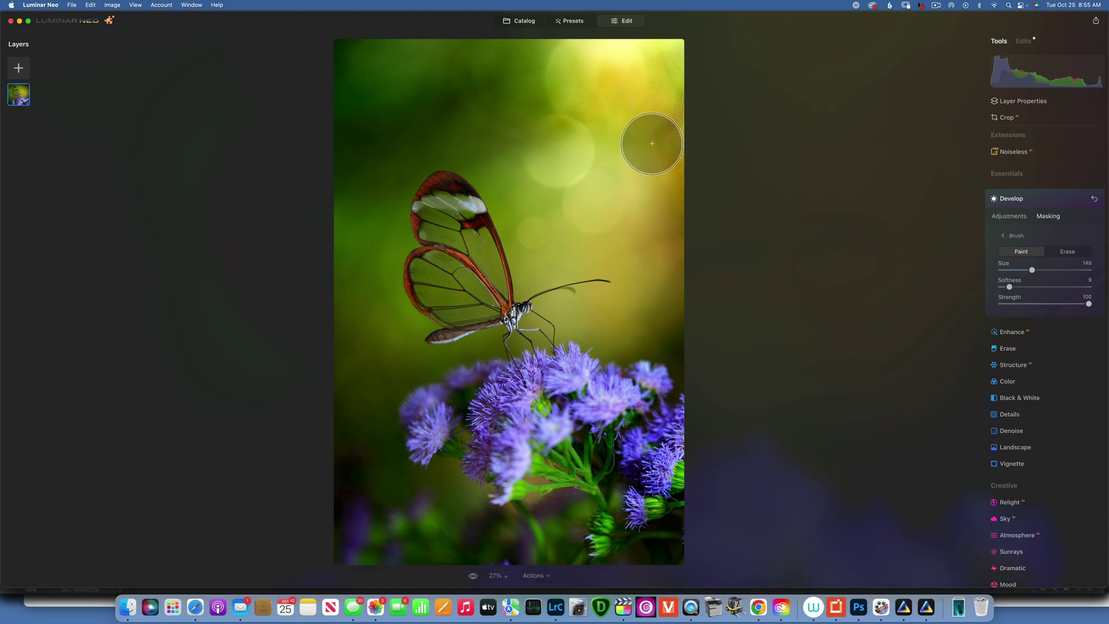
# Brighten the new upper-right bokeh ball to Exposure 0.53 and set the brush to Erase
pyautogui.click(1008, 215)
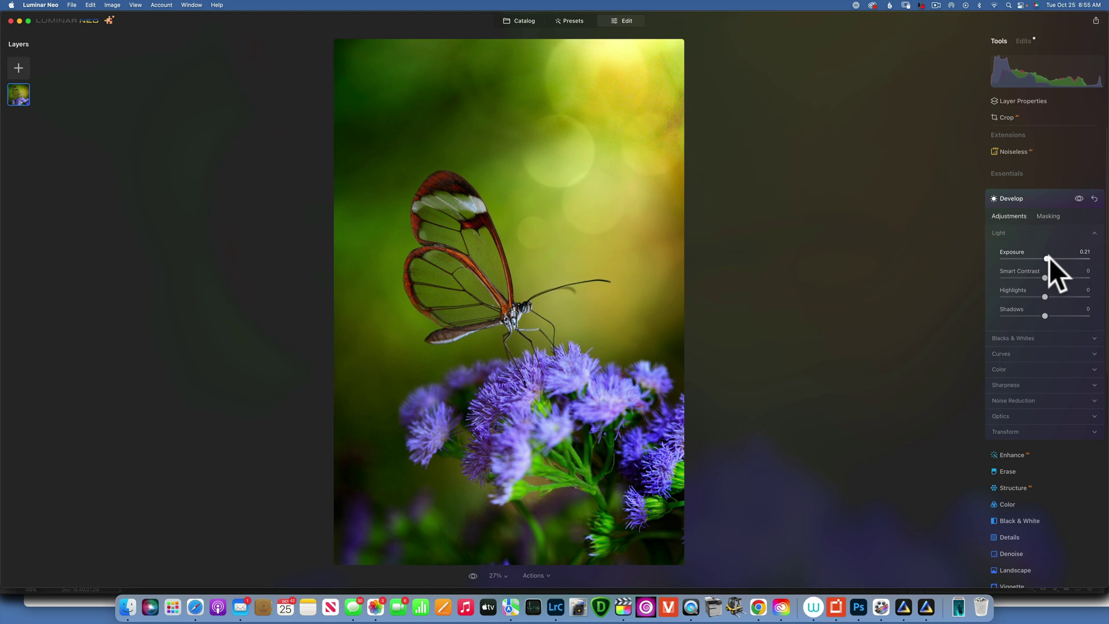
pyautogui.moveTo(1049, 258); pyautogui.dragTo(1050, 257)
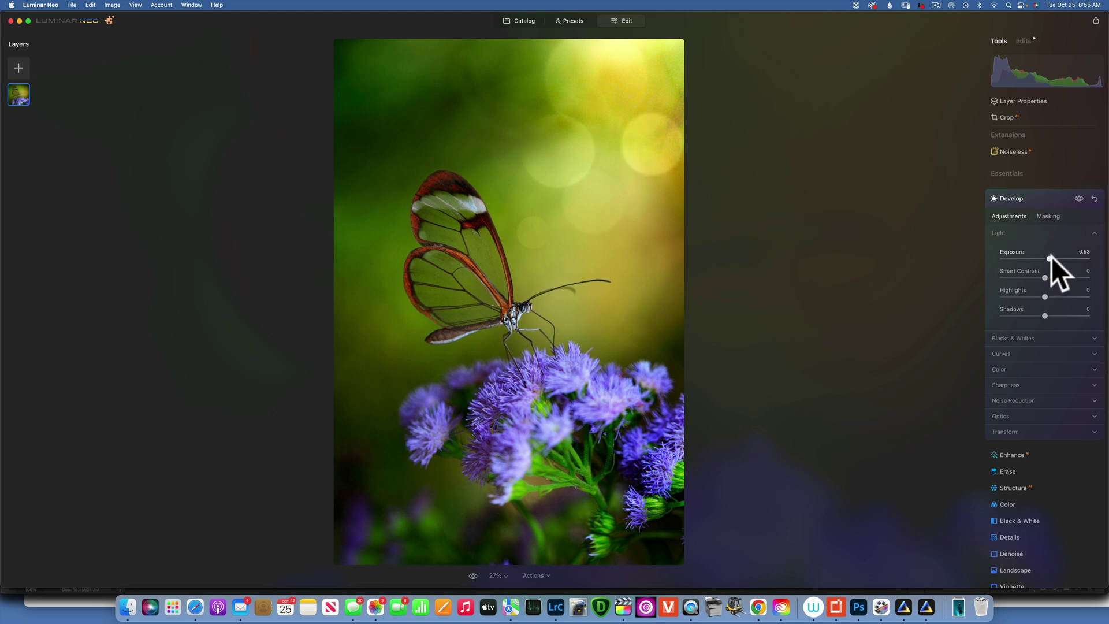
pyautogui.click(1048, 216)
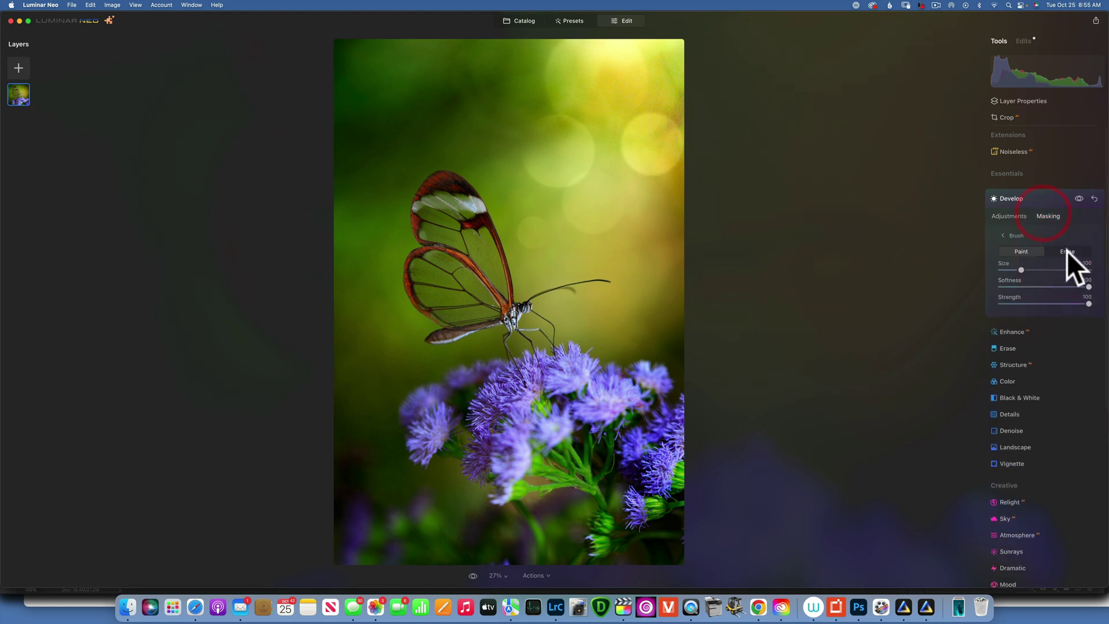
pyautogui.click(1067, 251)
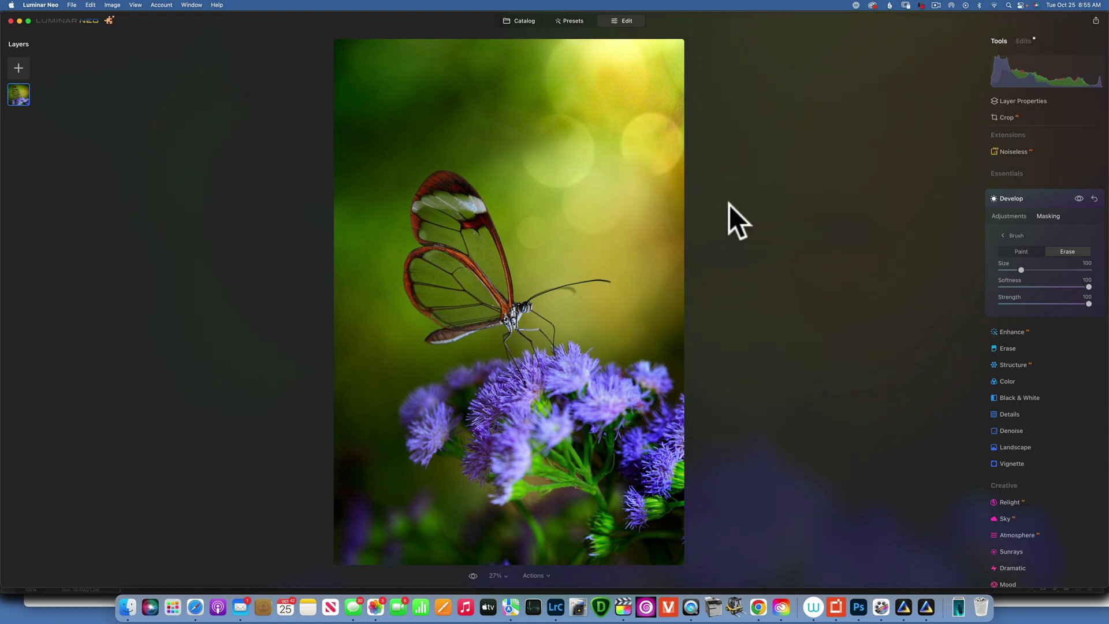
pyautogui.click(1014, 199)
# Paint a Develop brush mask (Softness 5, Size 220) in the top-right corner with Exposure 0.47
pyautogui.click(1013, 189)
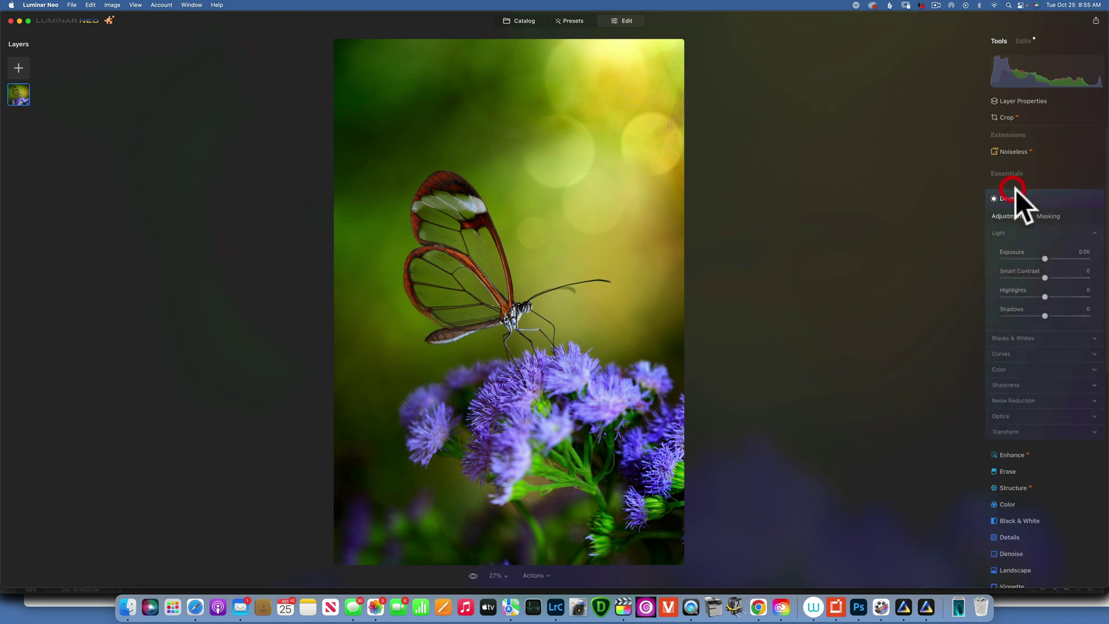
pyautogui.click(1054, 215)
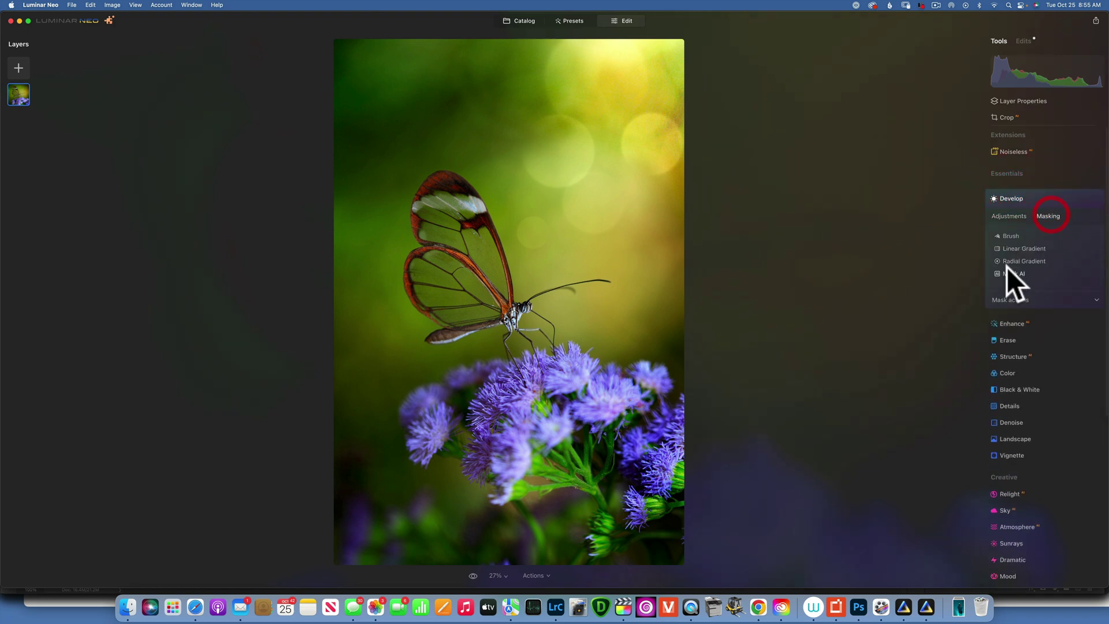
pyautogui.click(1014, 234)
pyautogui.moveTo(1086, 287); pyautogui.dragTo(1005, 287)
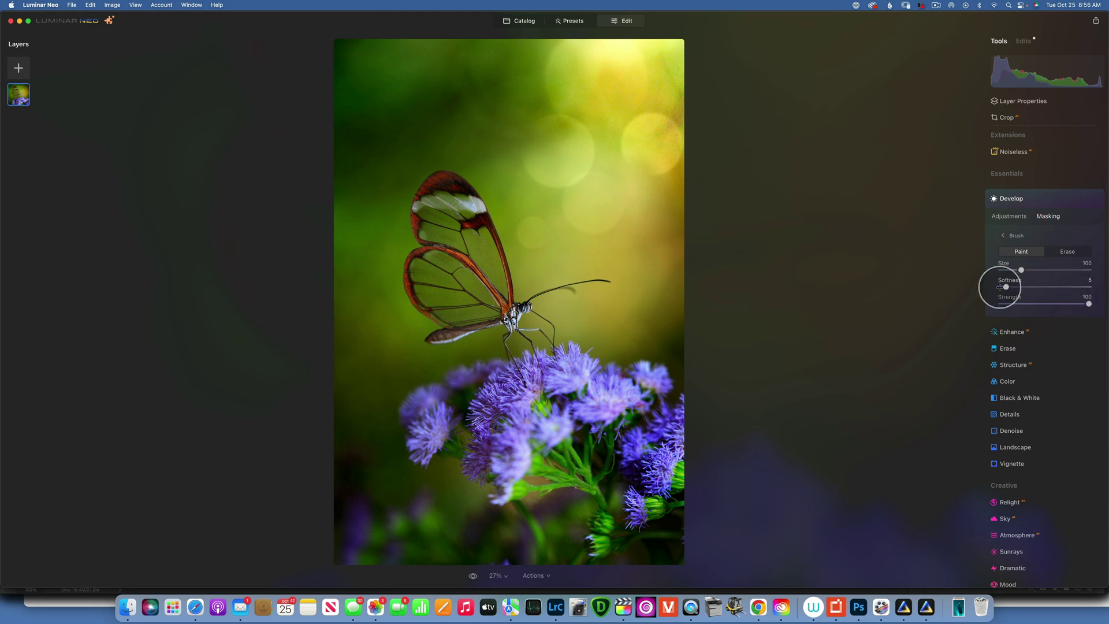
pyautogui.press(']')
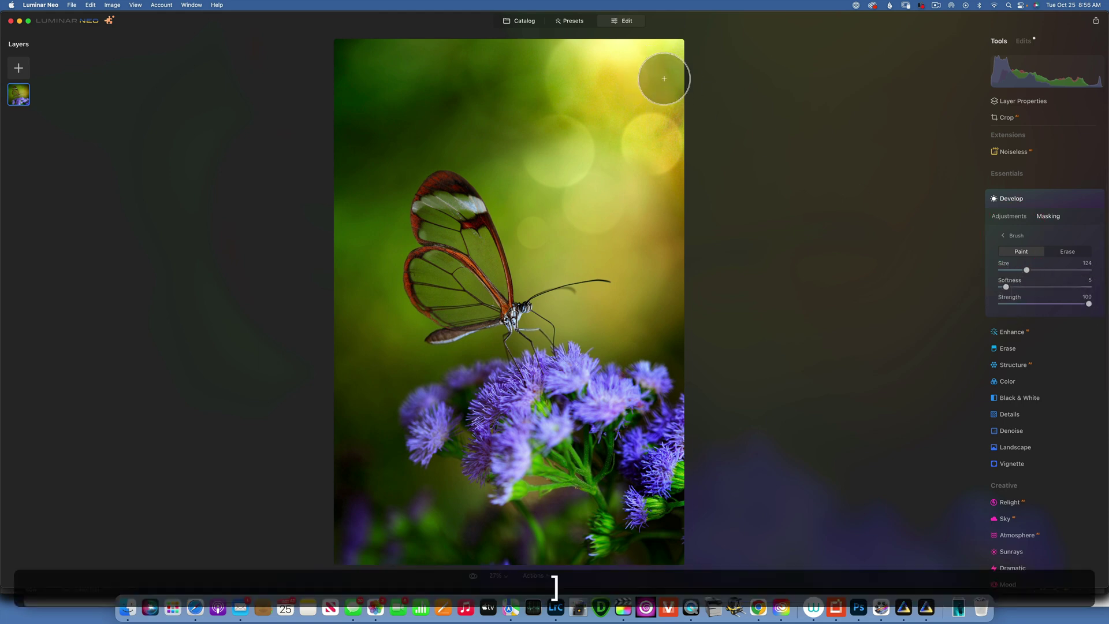
pyautogui.press(']')
pyautogui.press(']')
pyautogui.press(']')
pyautogui.press(']')
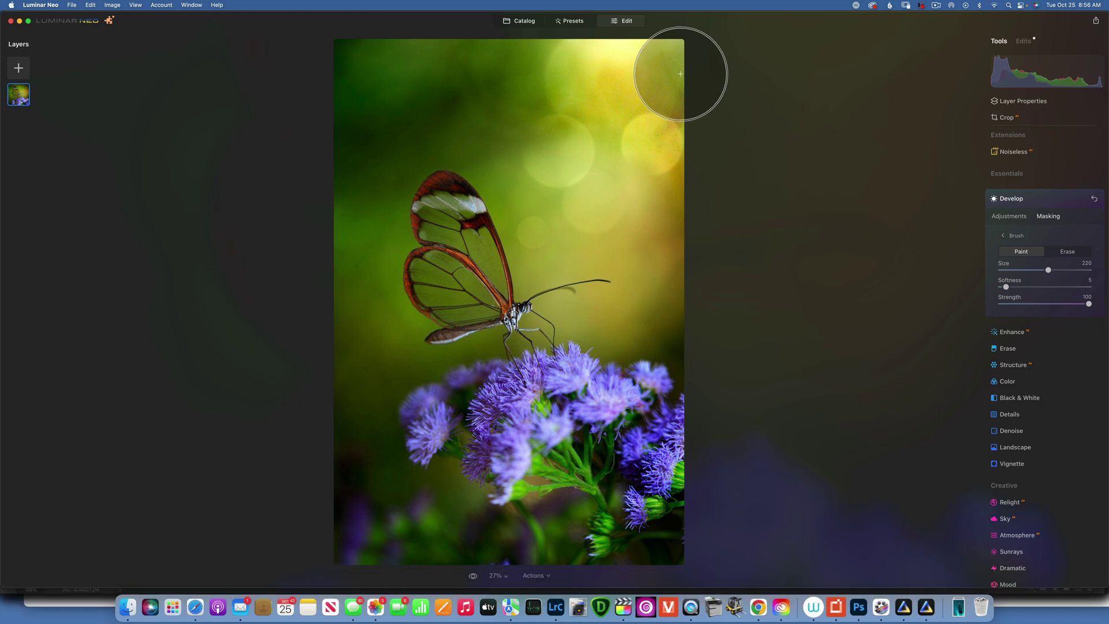
pyautogui.click(1009, 215)
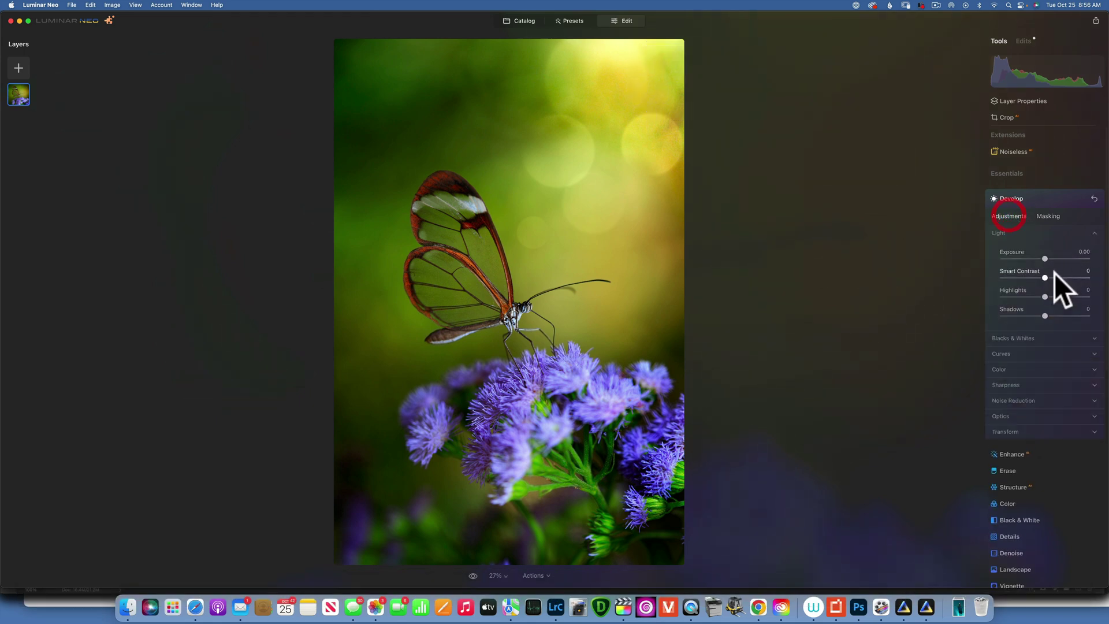
pyautogui.moveTo(1044, 255); pyautogui.dragTo(1048, 255)
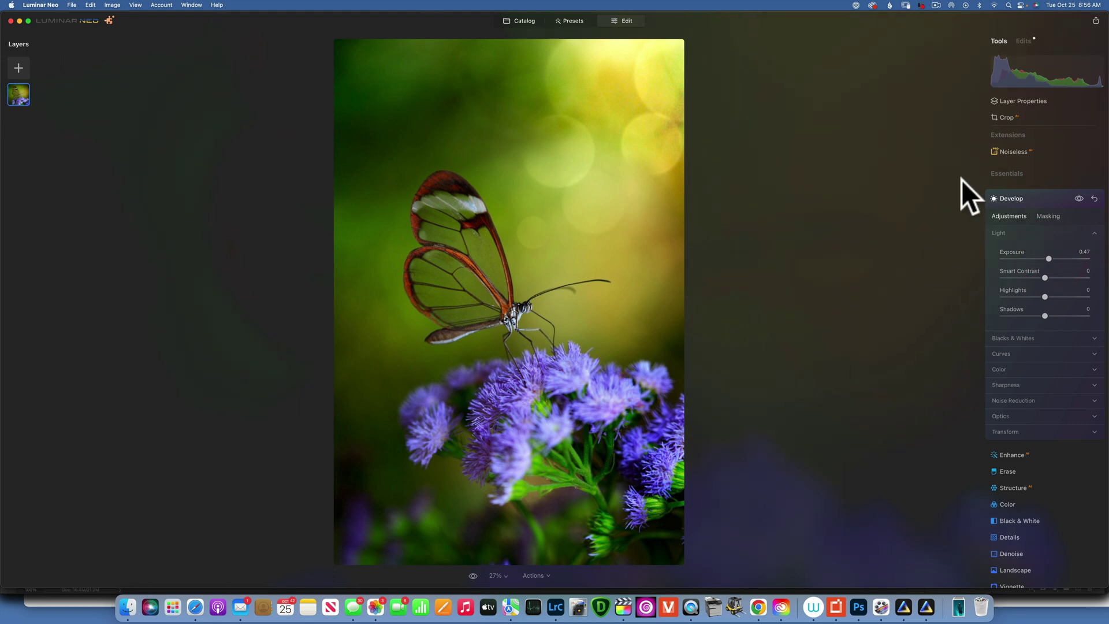
# Switch to the Catalog and view the edited third butterfly photo enlarged
pyautogui.click(524, 21)
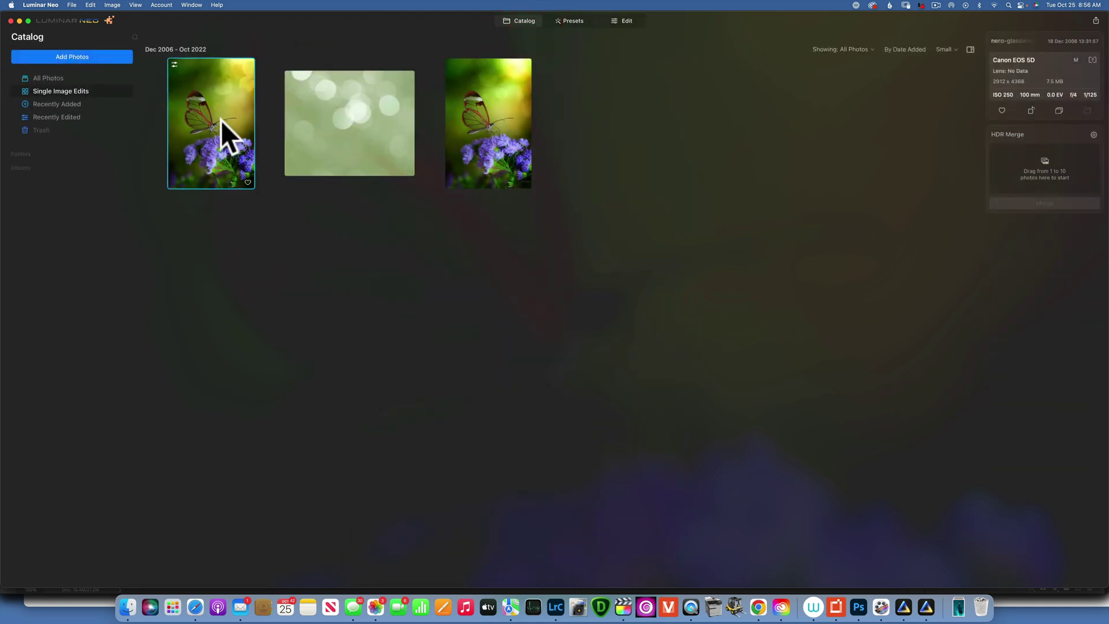
pyautogui.doubleClick(498, 114)
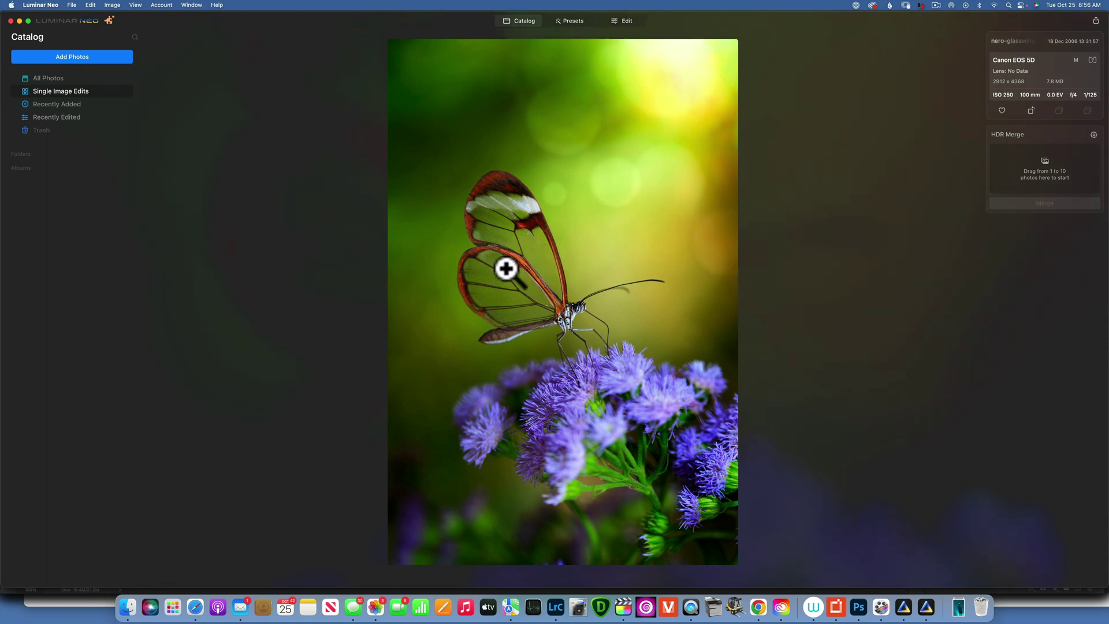
pyautogui.doubleClick(512, 101)
pyautogui.doubleClick(511, 99)
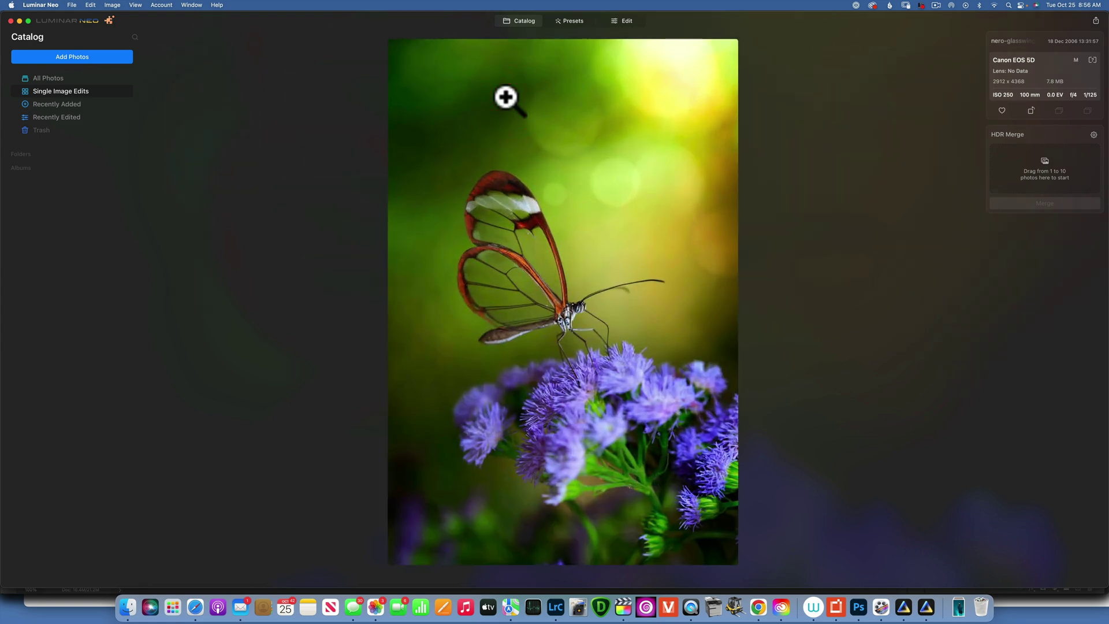